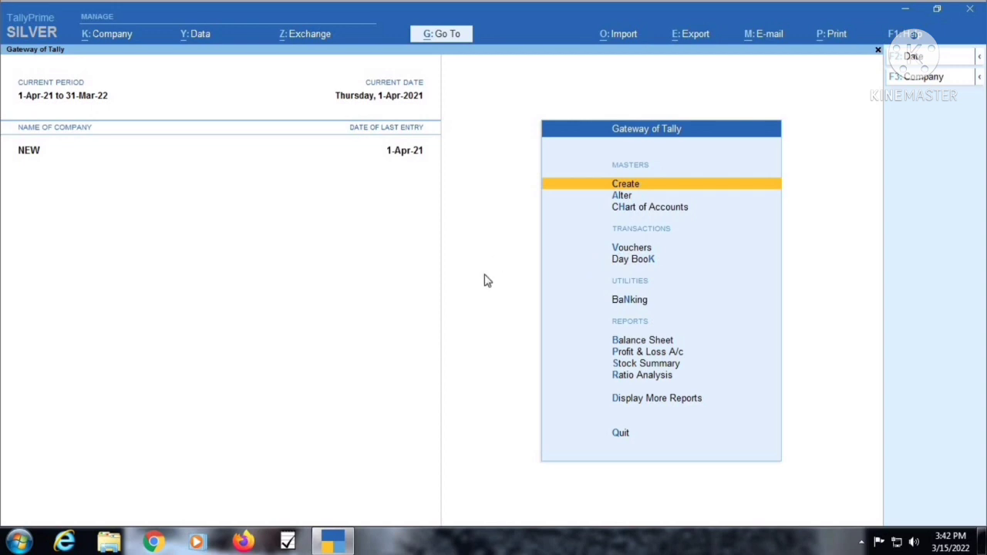
- Start a purchase voucher with supplier invoice no. 01, party V and ledger Purchase @ 18, and choose Item 1 as its stock item
{"action": "left_click", "coordinate": [634, 248]}
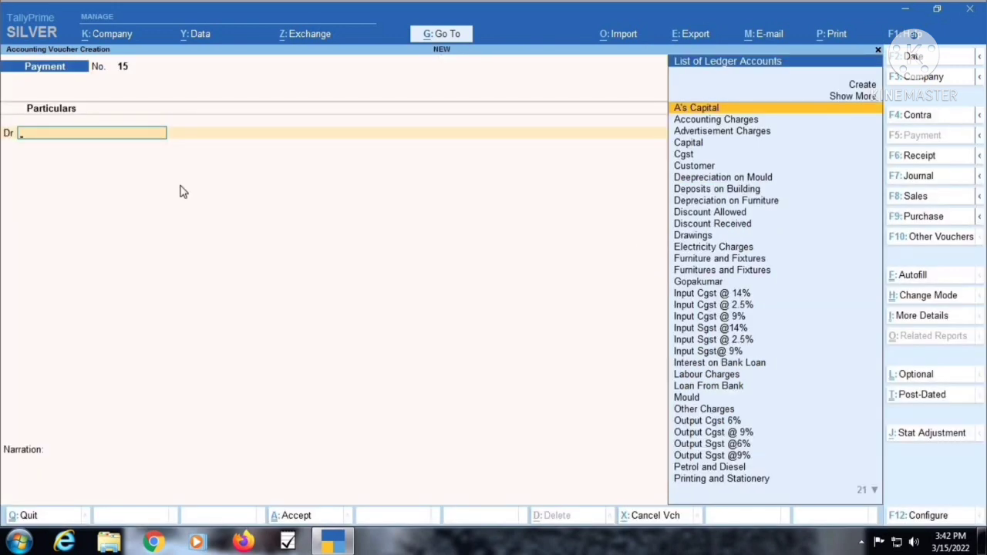
{"action": "left_click", "coordinate": [911, 216]}
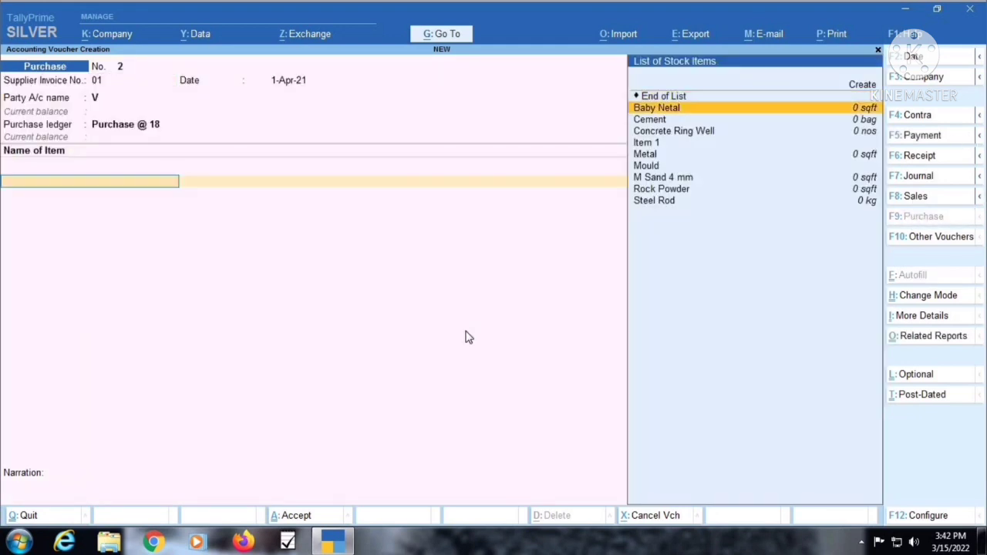
{"action": "key", "text": "Down"}
{"action": "key", "text": "Down"}
{"action": "key", "text": "Down"}
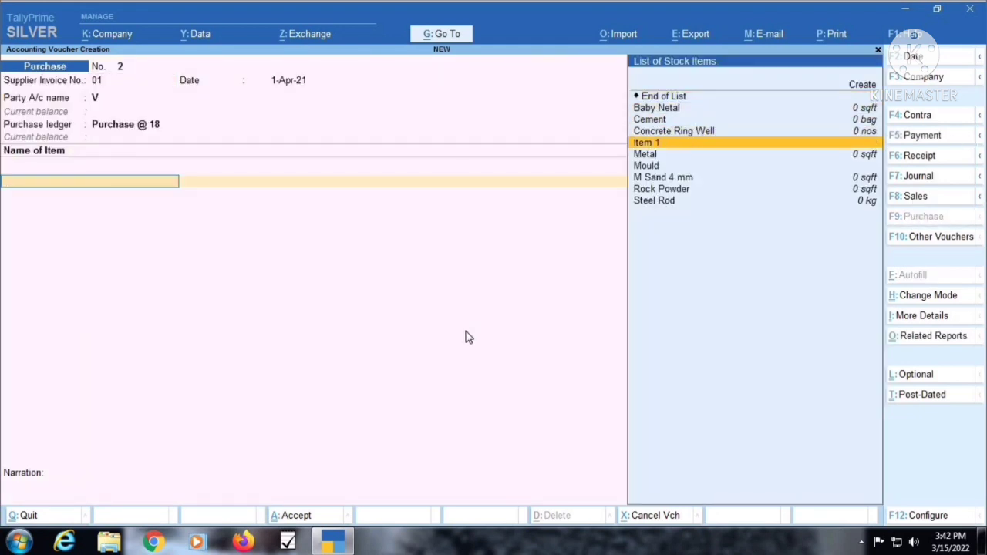
{"action": "key", "text": "Return"}
- Open Item 1's stock item master for alteration from the voucher and set Provide Behaviour options to Yes
{"action": "key", "text": "Escape"}
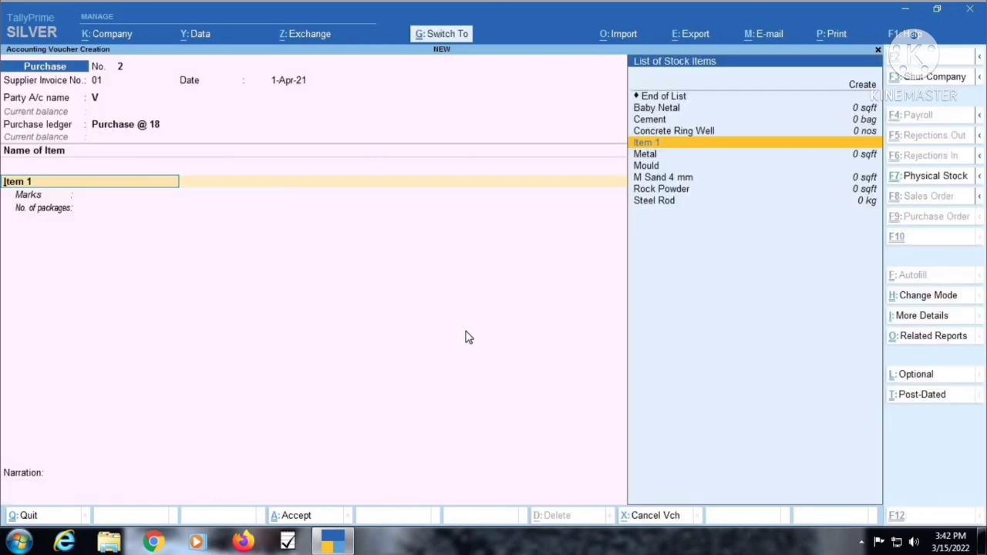
{"action": "key", "text": "ctrl+Return"}
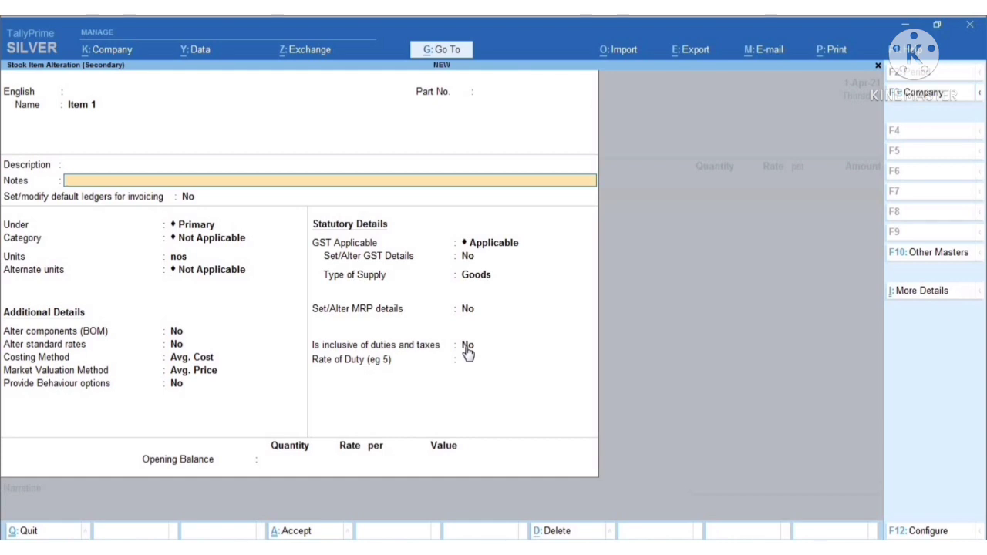
{"action": "key", "text": "Return"}
{"action": "key", "text": "Return"}
{"action": "key", "text": "Return"}
{"action": "key", "text": "Return"}
{"action": "key", "text": "Return"}
{"action": "key", "text": "Return"}
{"action": "key", "text": "Return"}
{"action": "key", "text": "Return"}
{"action": "key", "text": "Return"}
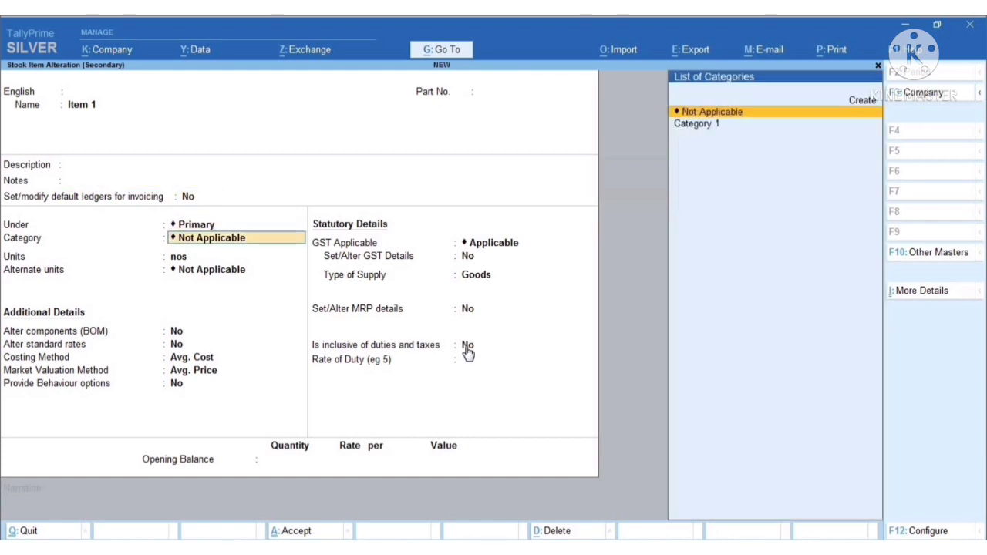
{"action": "key", "text": "Return"}
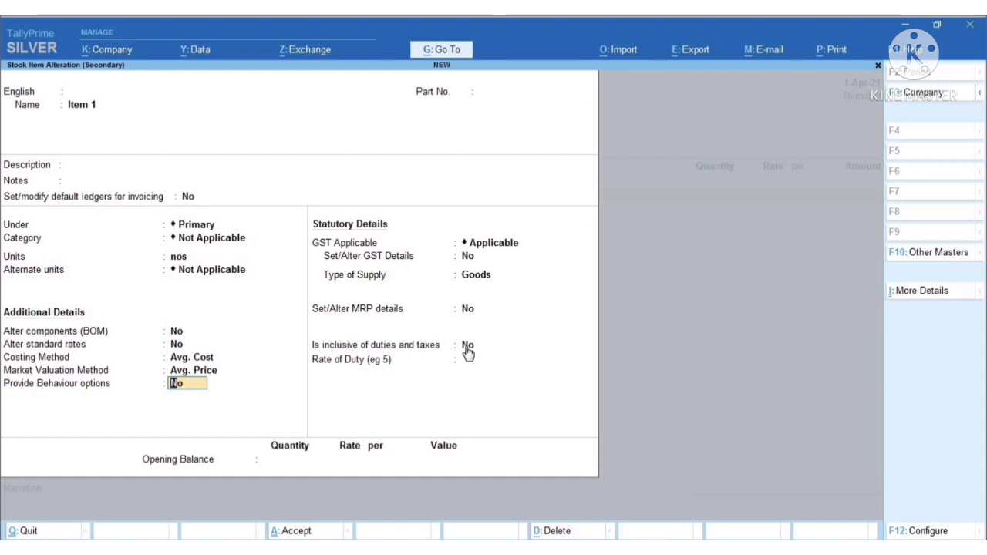
{"action": "key", "text": "Return"}
{"action": "key", "text": "BackSpace"}
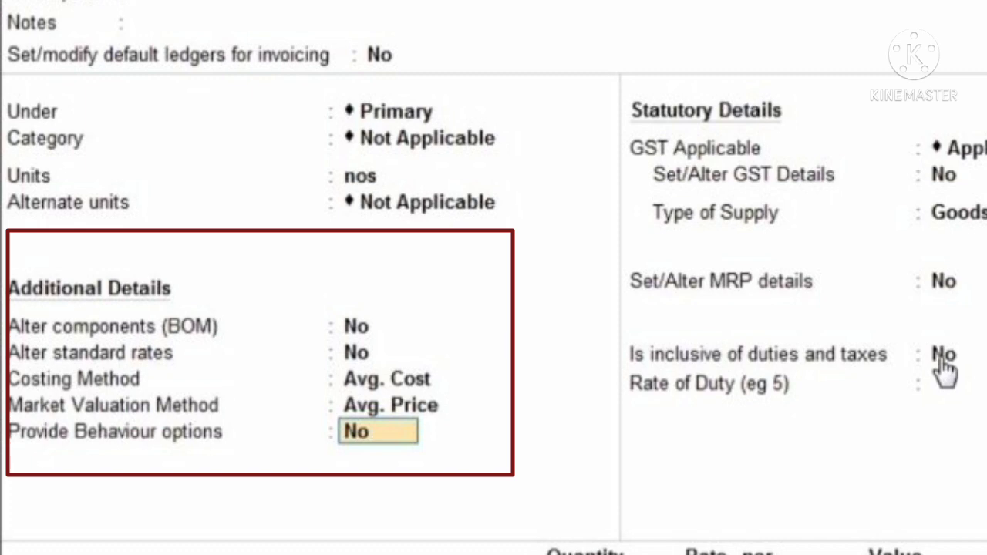
{"action": "type", "text": "y"}
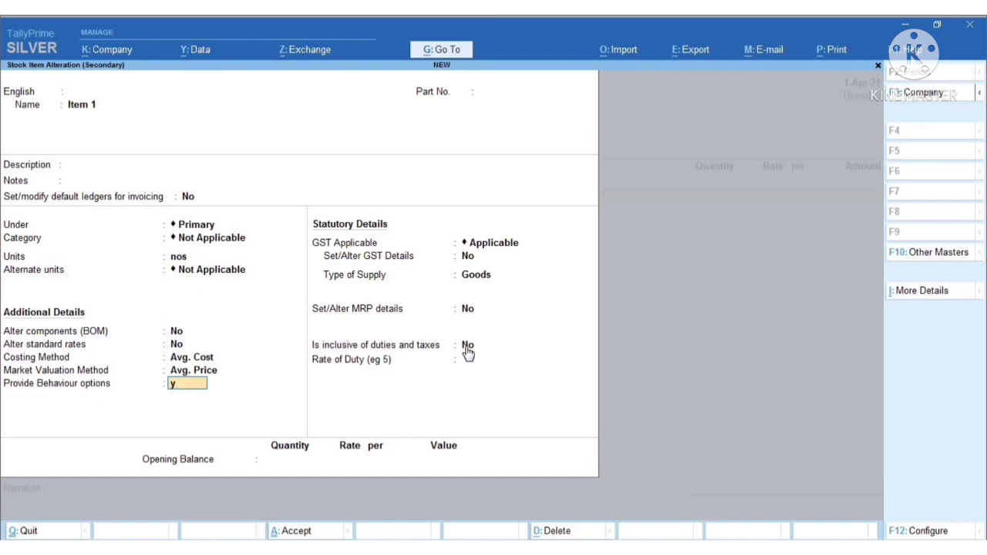
{"action": "key", "text": "Return"}
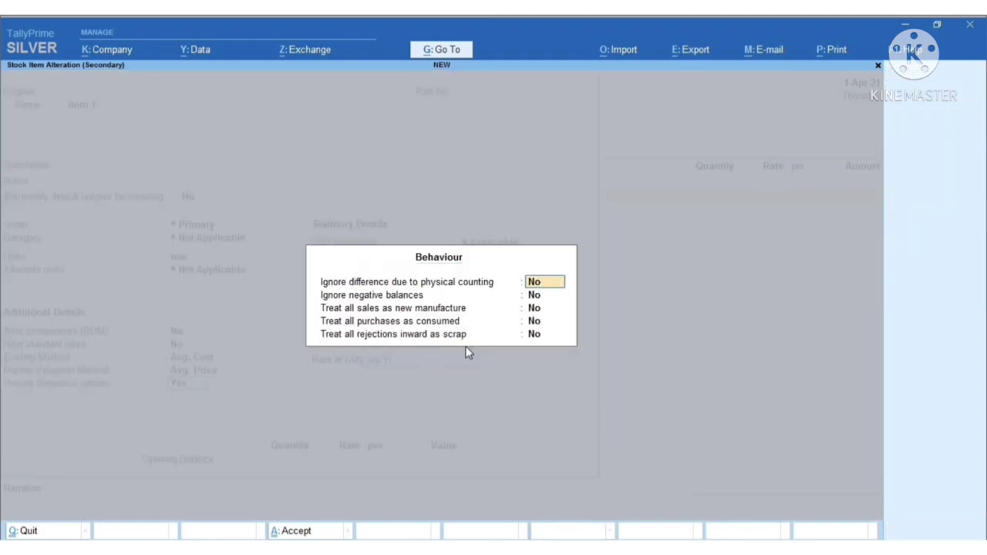
- Set Treat all purchases as consumed to Yes in Item 1's behaviour settings, leaving the other options at No
{"action": "key", "text": "Return"}
{"action": "key", "text": "Return"}
{"action": "key", "text": "Return"}
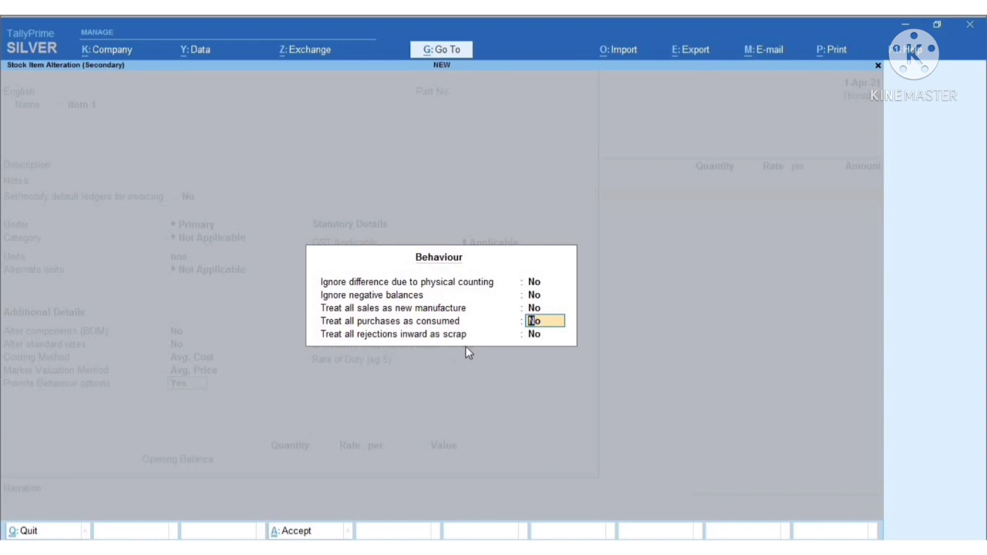
{"action": "type", "text": "y"}
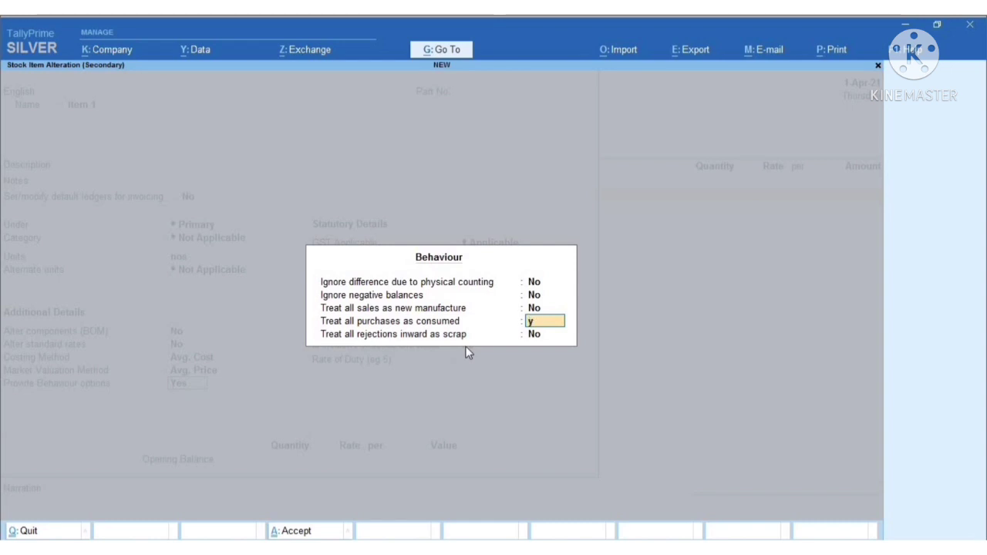
{"action": "key", "text": "Return"}
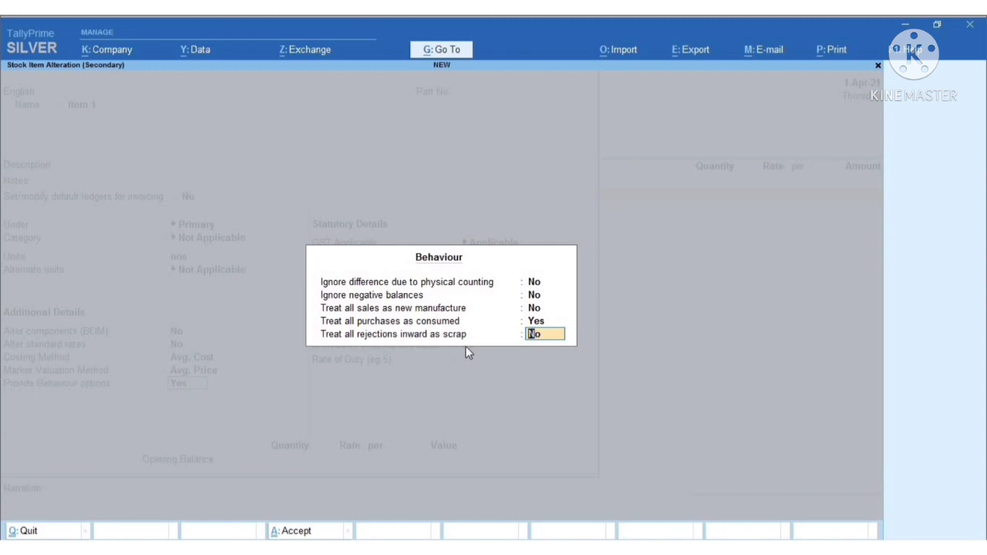
{"action": "key", "text": "Return"}
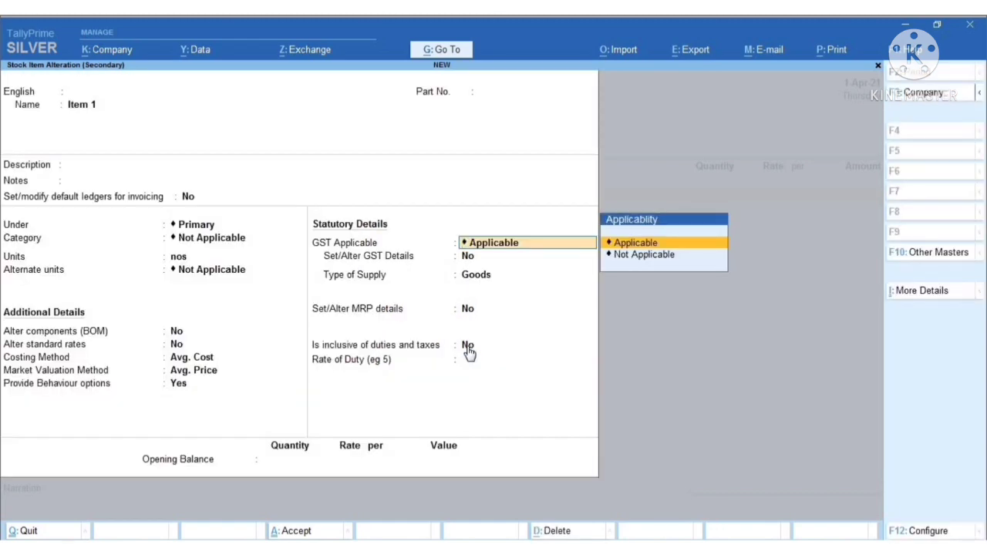
- Accept Item 1's remaining statutory and opening balance fields and save the altered stock item
{"action": "key", "text": "Return"}
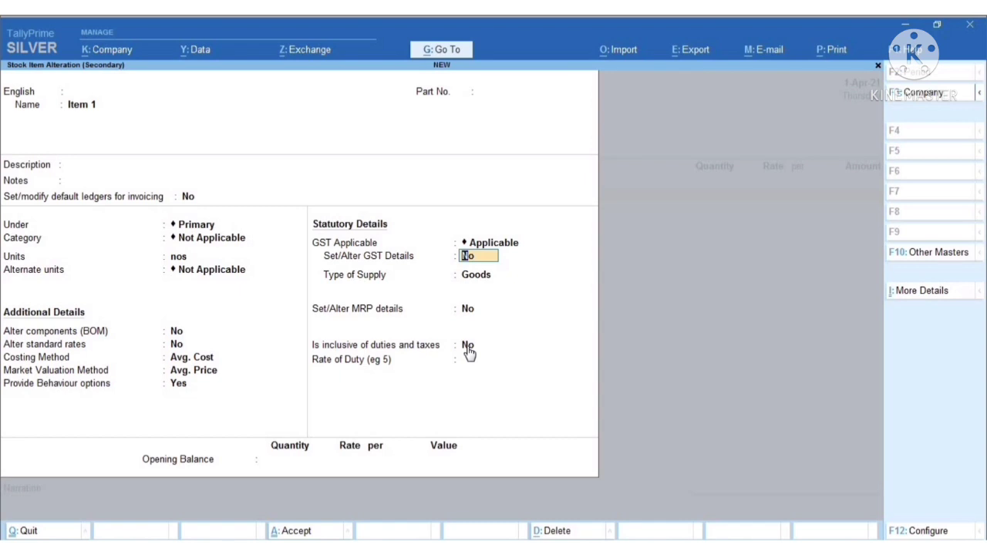
{"action": "key", "text": "Return"}
{"action": "key", "text": "Return"}
{"action": "key", "text": "Return"}
{"action": "key", "text": "Return"}
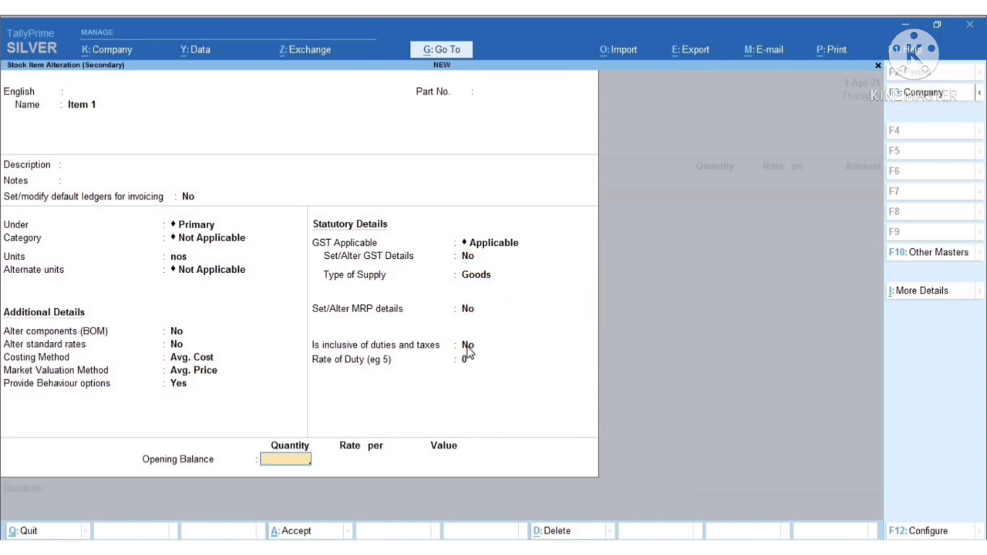
{"action": "key", "text": "Return"}
{"action": "key", "text": "Return"}
{"action": "key", "text": "Return"}
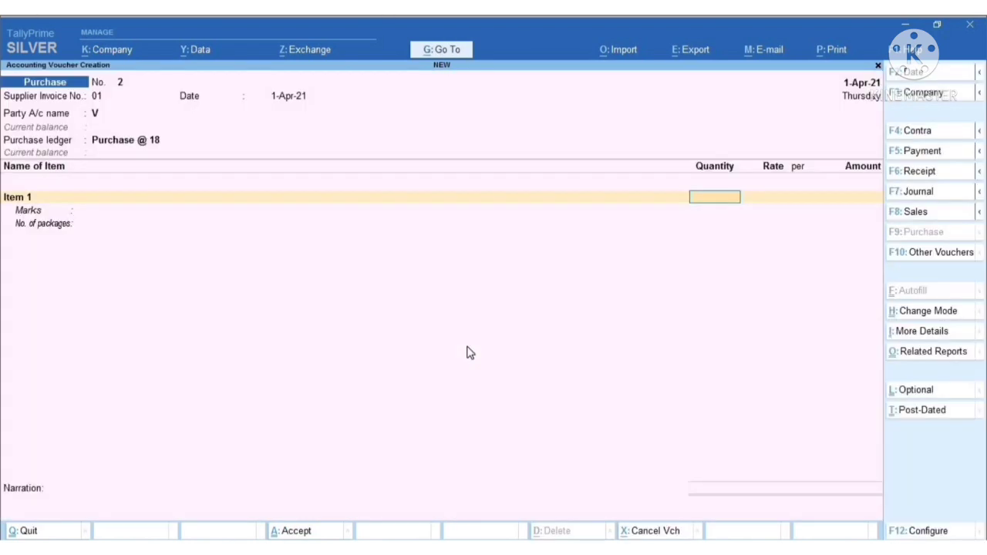
- Enter a quantity of 10 nos at a rate of 1,000 for Item 1 in the purchase voucher
{"action": "type", "text": "10"}
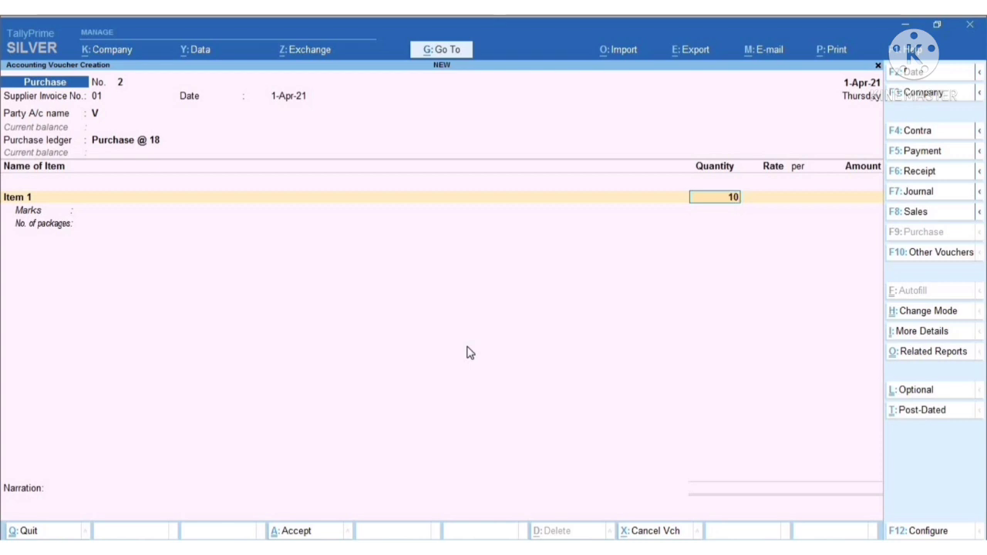
{"action": "key", "text": "Return"}
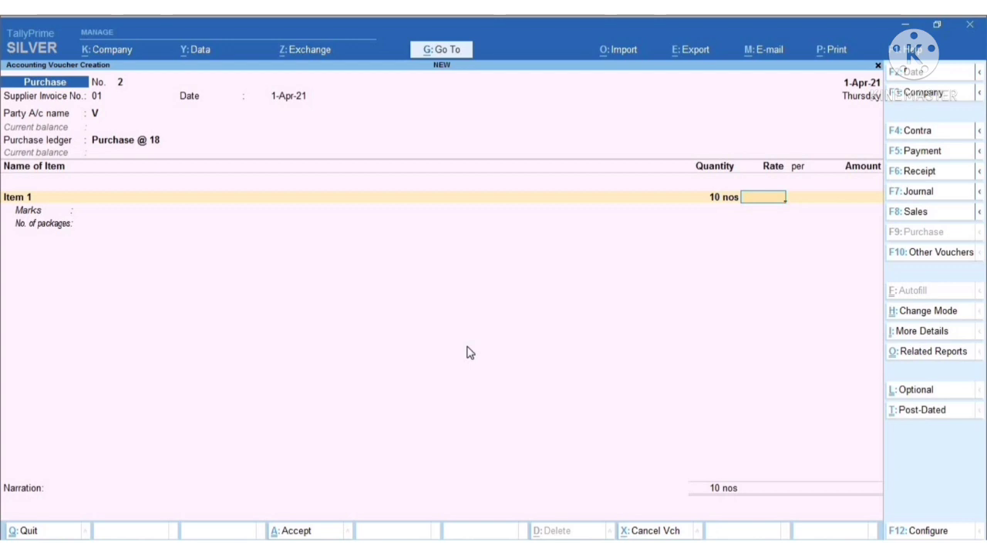
{"action": "type", "text": "1000"}
{"action": "key", "text": "Return"}
{"action": "key", "text": "Return"}
{"action": "key", "text": "Return"}
{"action": "key", "text": "Return"}
{"action": "key", "text": "Return"}
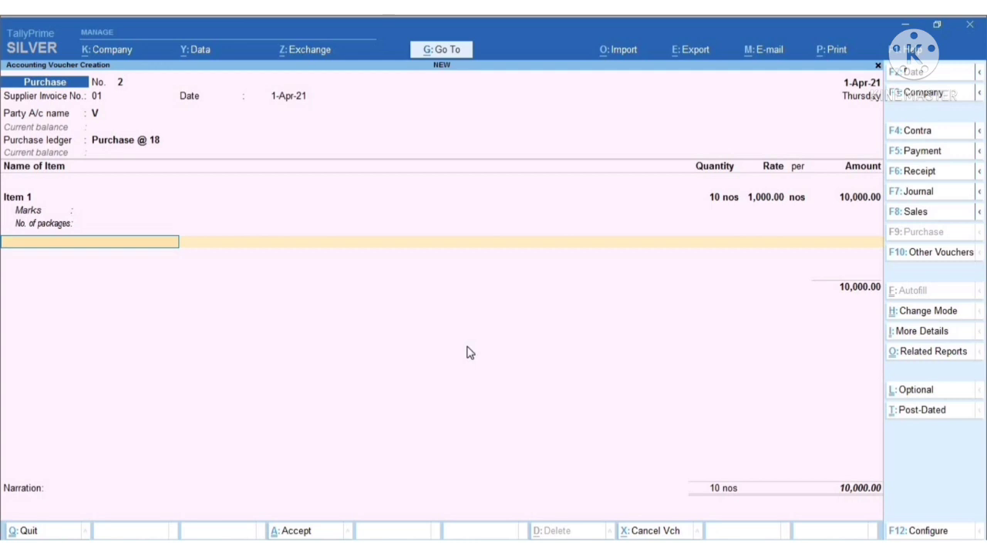
- End the item list, allocate the bill amount as a New Ref, and save the purchase voucher
{"action": "key", "text": "Return"}
{"action": "key", "text": "Return"}
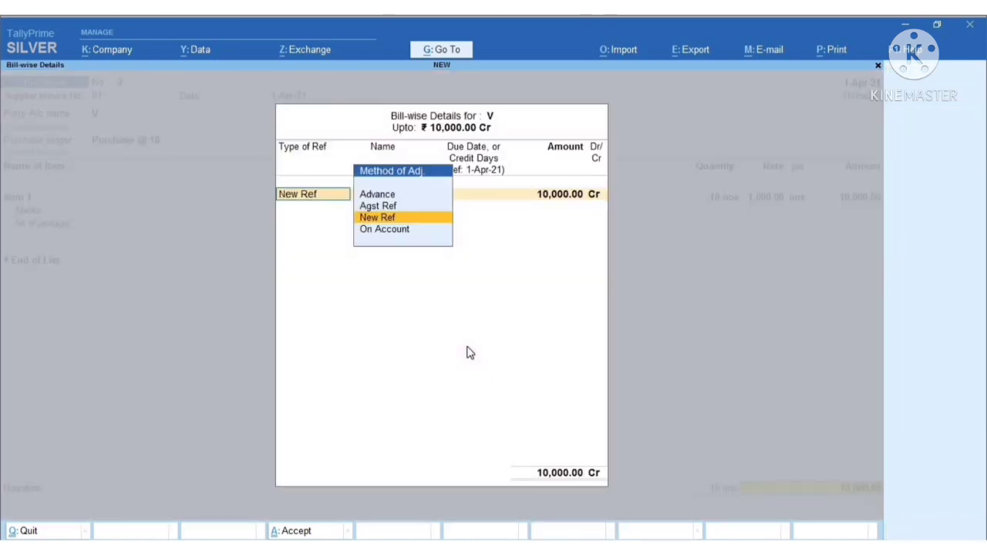
{"action": "key", "text": "Return"}
{"action": "key", "text": "Return"}
{"action": "key", "text": "Return"}
{"action": "key", "text": "Return"}
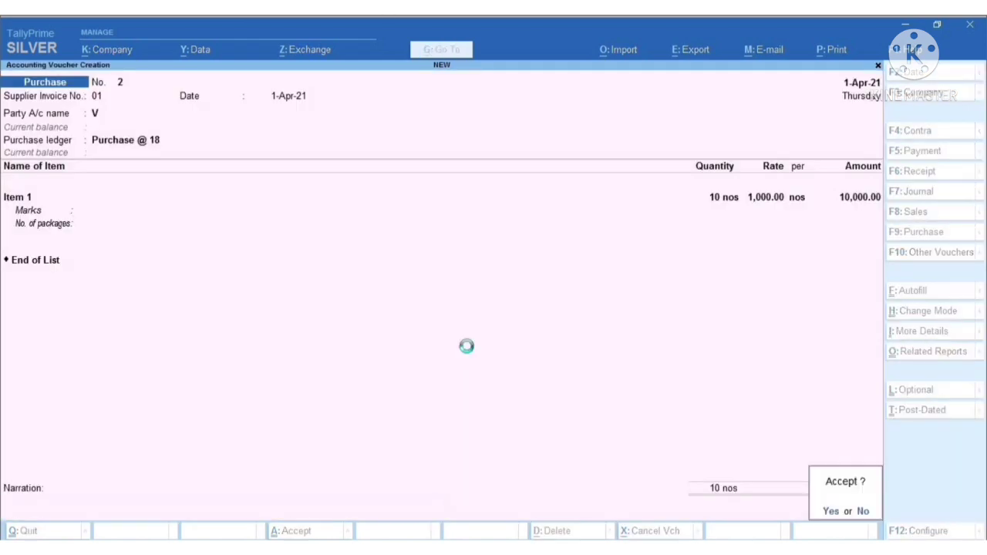
{"action": "key", "text": "Return"}
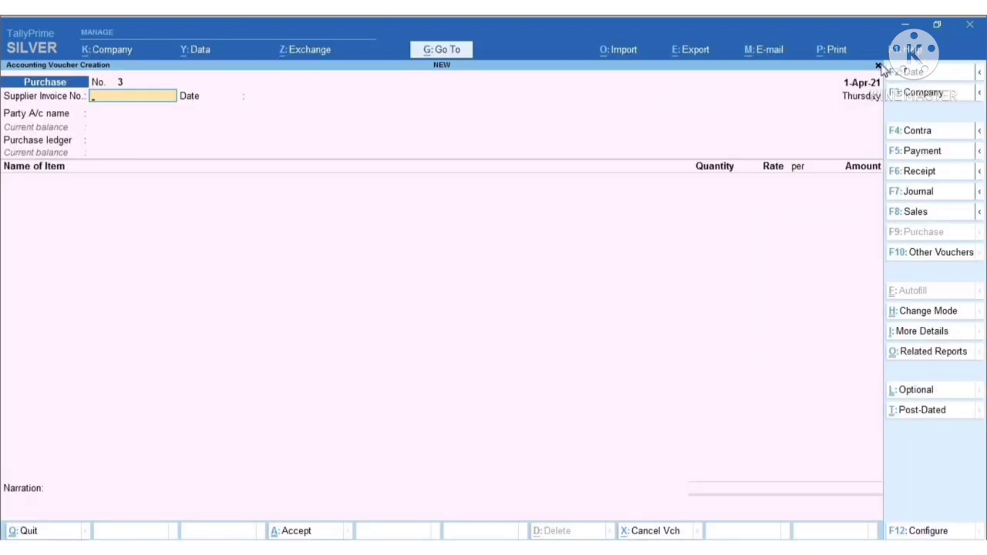
- Leave voucher entry and check the Stock Summary report for Item 1's closing balance
{"action": "left_click", "coordinate": [876, 67]}
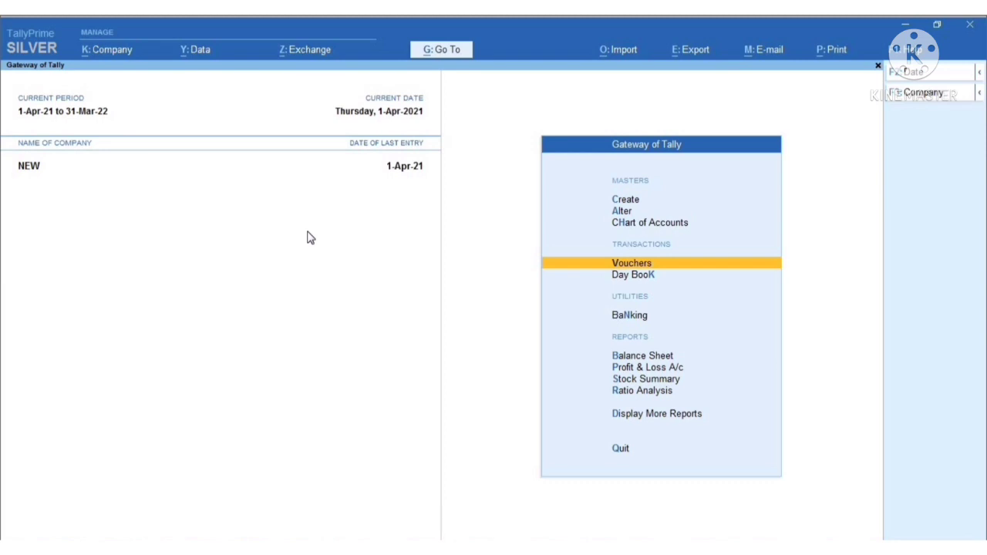
{"action": "left_click", "coordinate": [630, 385]}
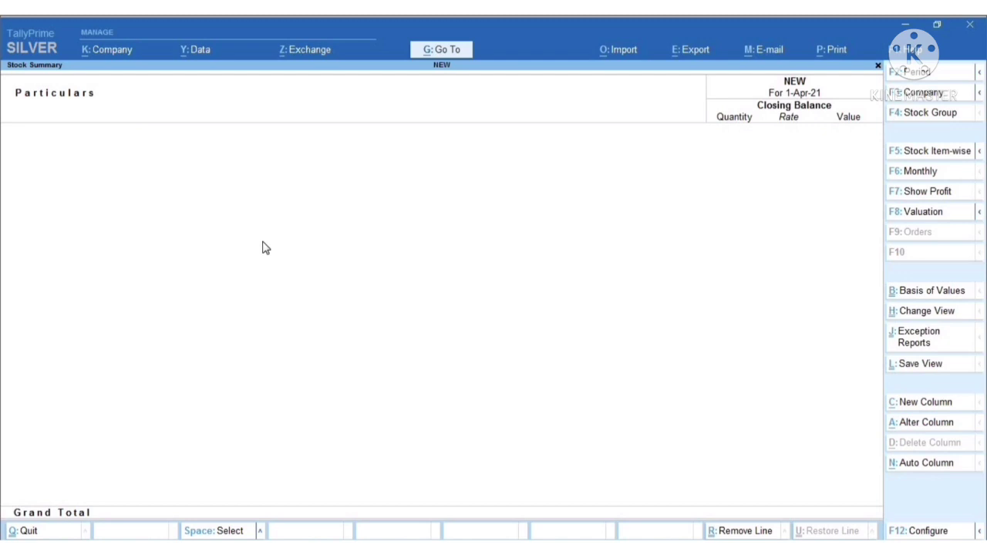
{"action": "left_click", "coordinate": [880, 68]}
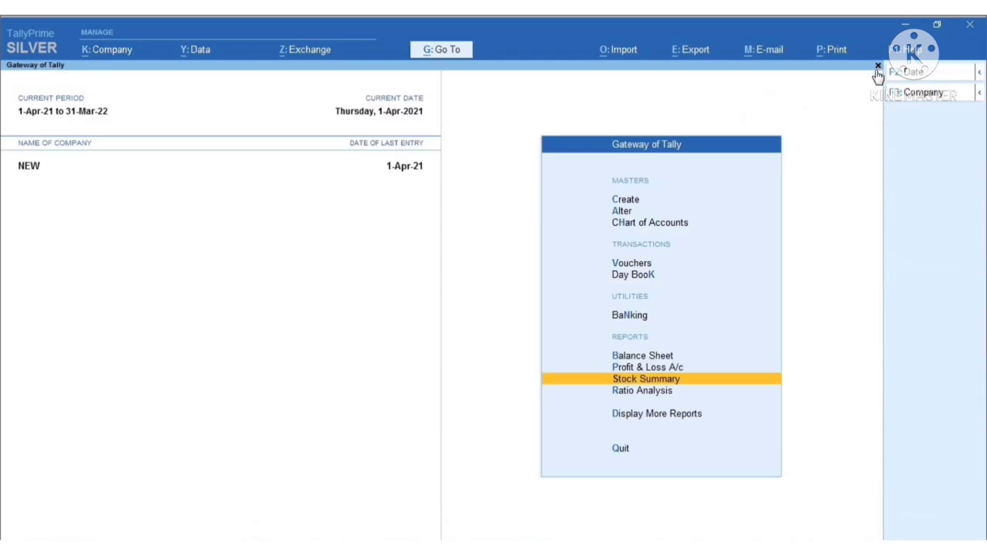
{"action": "left_click", "coordinate": [662, 369]}
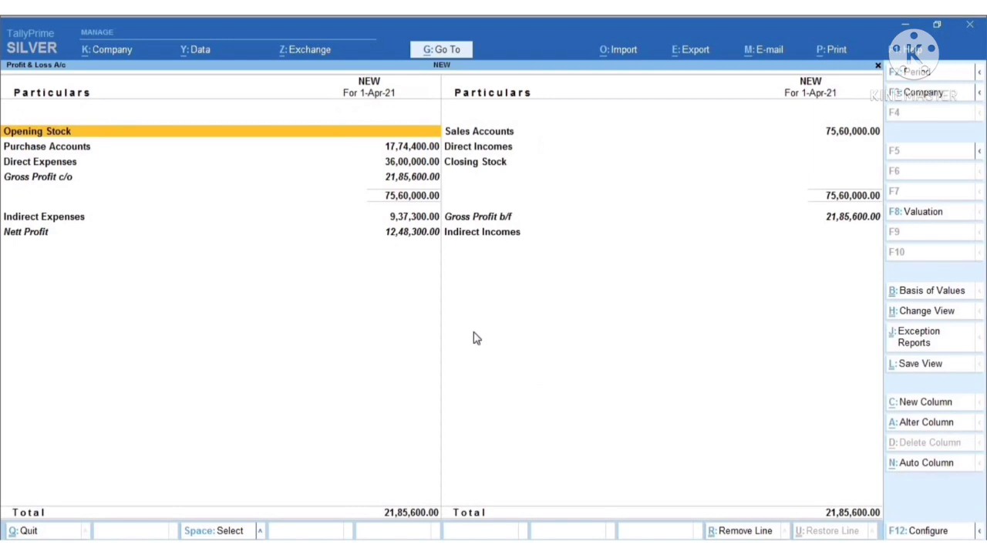
{"action": "key", "text": "Down"}
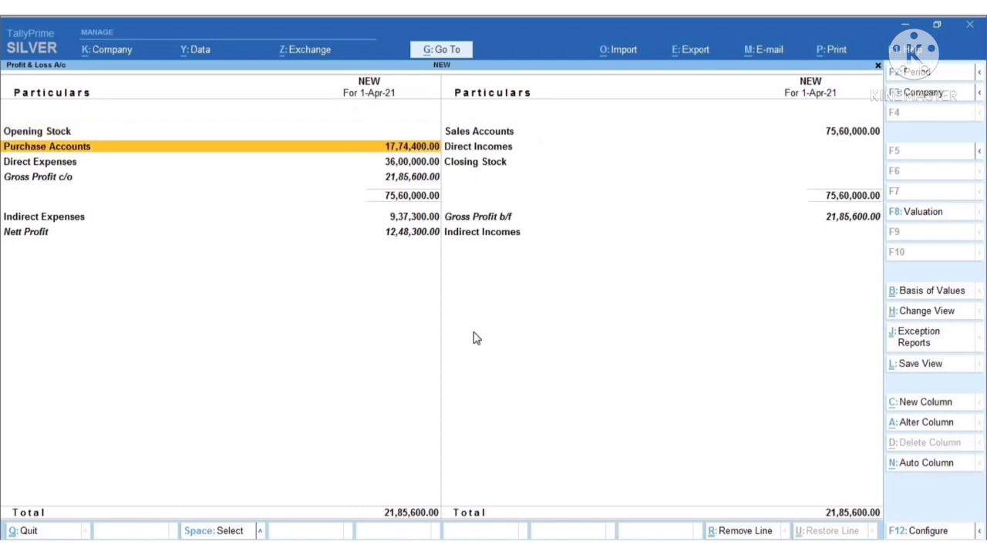
{"action": "key", "text": "Return"}
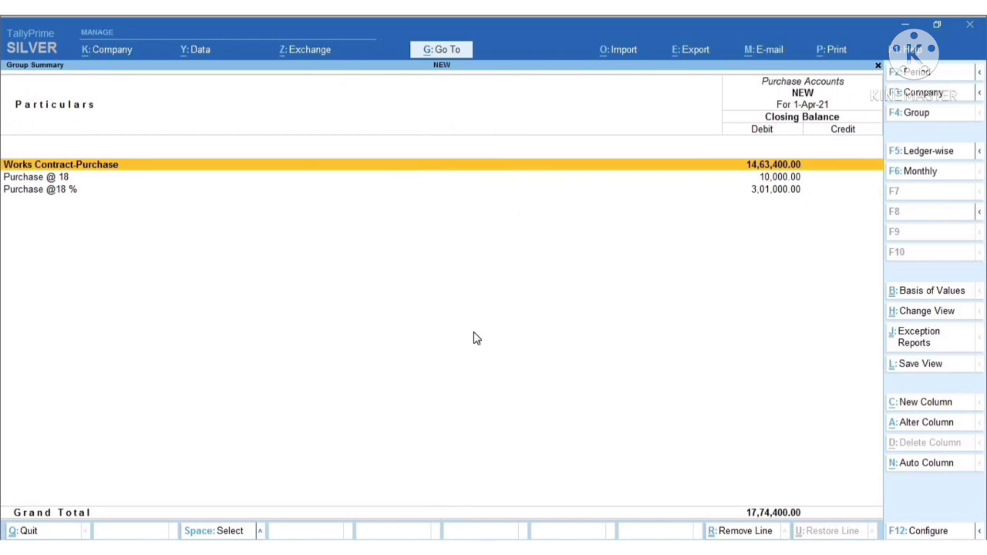
{"action": "key", "text": "Down"}
{"action": "key", "text": "Down"}
{"action": "key", "text": "Return"}
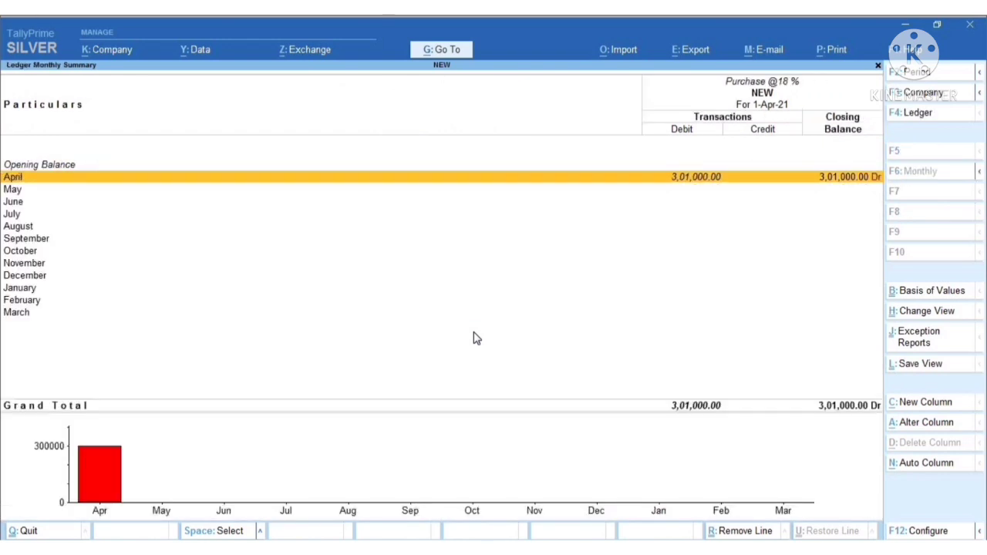
{"action": "key", "text": "Return"}
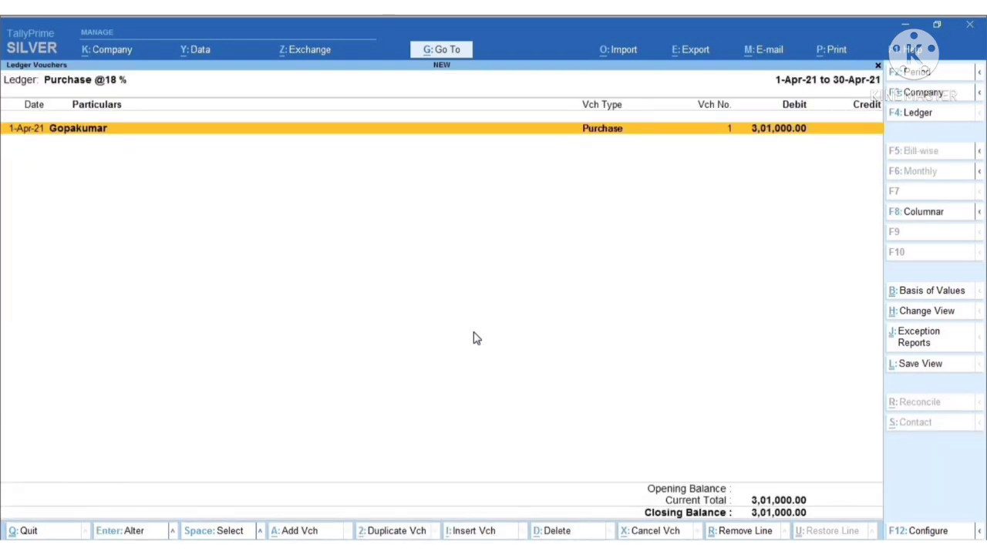
- Return to the Purchase Accounts summary and review purchase voucher no. 2 under the Purchase @ 18 ledger
{"action": "left_click", "coordinate": [876, 65]}
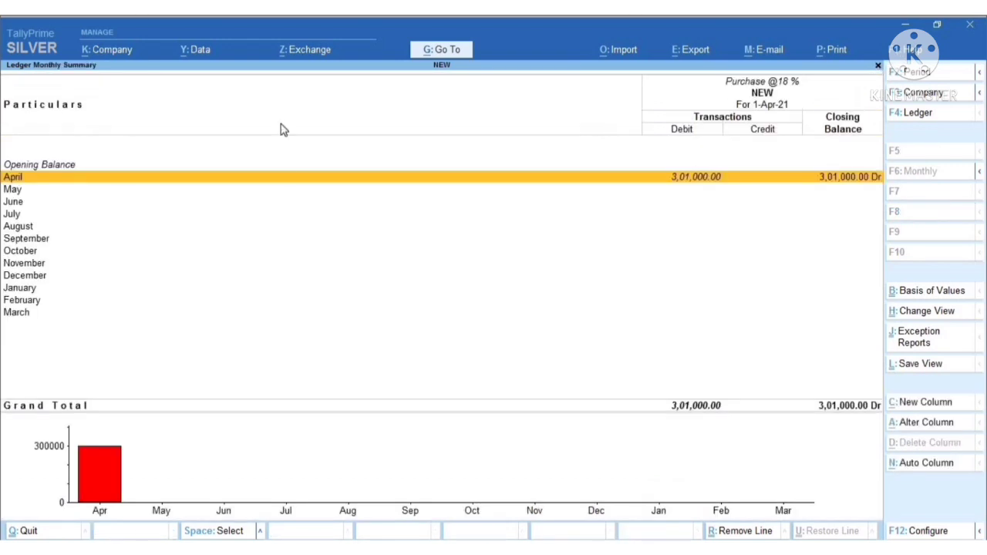
{"action": "left_click", "coordinate": [877, 66]}
{"action": "left_click", "coordinate": [51, 180]}
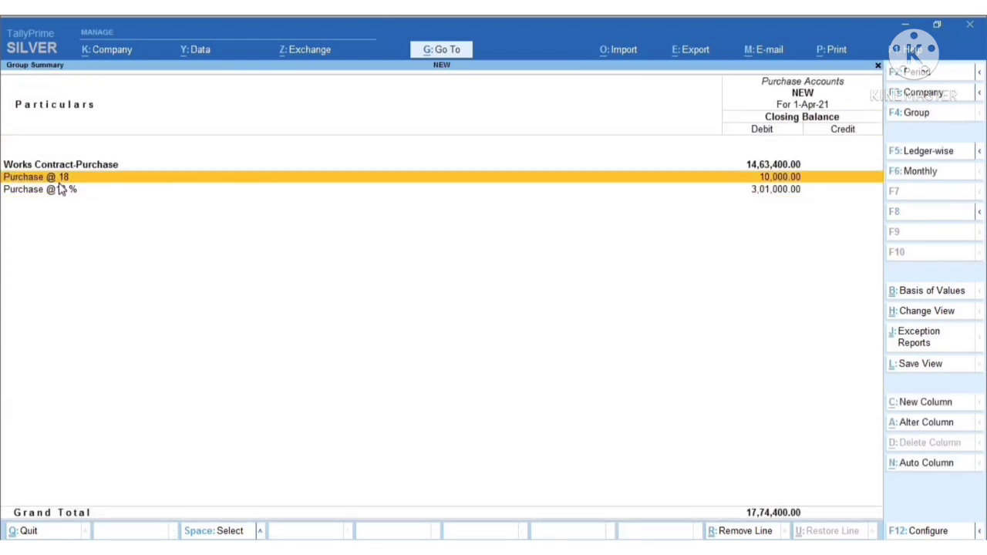
{"action": "key", "text": "Return"}
{"action": "key", "text": "Return"}
{"action": "key", "text": "Return"}
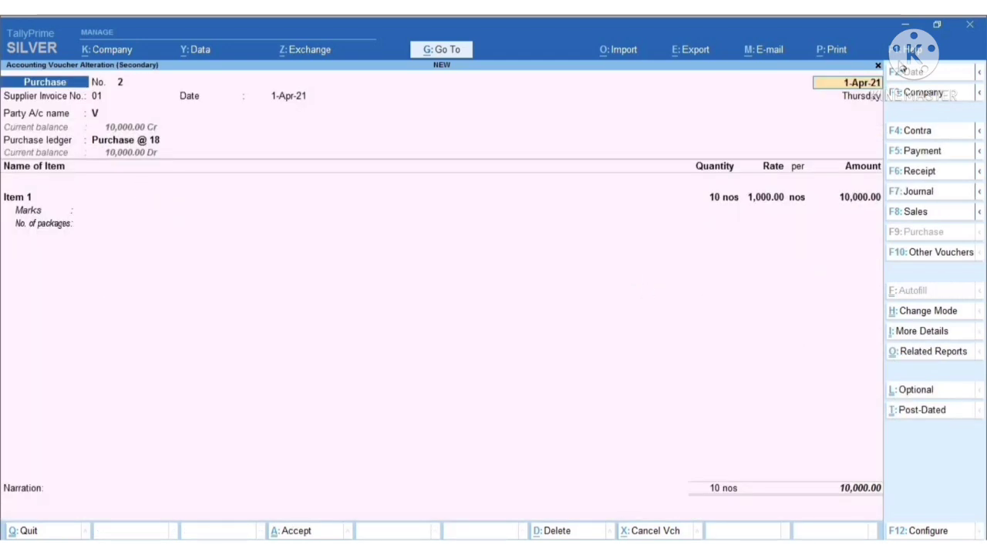
{"action": "left_click", "coordinate": [879, 68]}
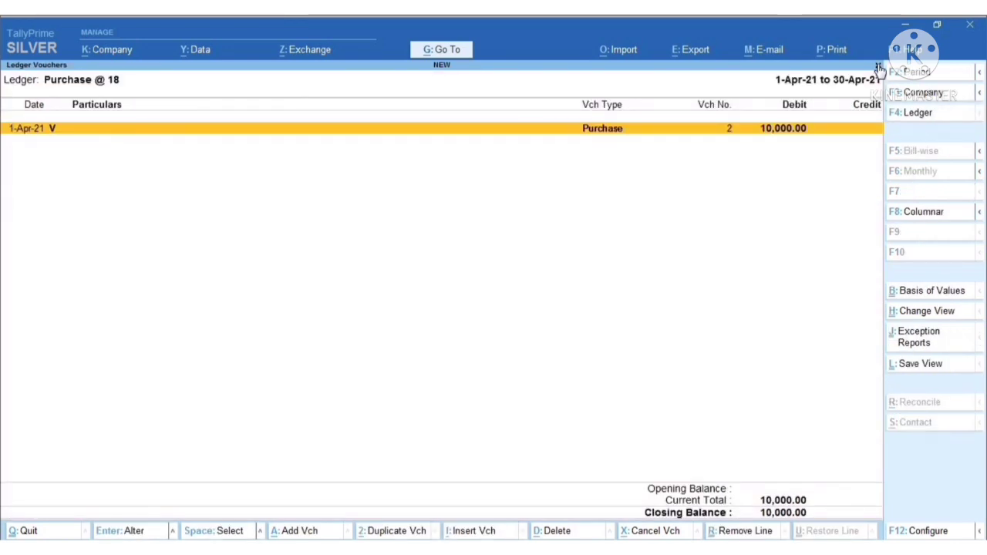
- Leave the purchase ledger and Profit & Loss A/c reports, and check the Stock Summary for the item's closing balance
{"action": "left_click", "coordinate": [879, 67]}
{"action": "left_click", "coordinate": [879, 68]}
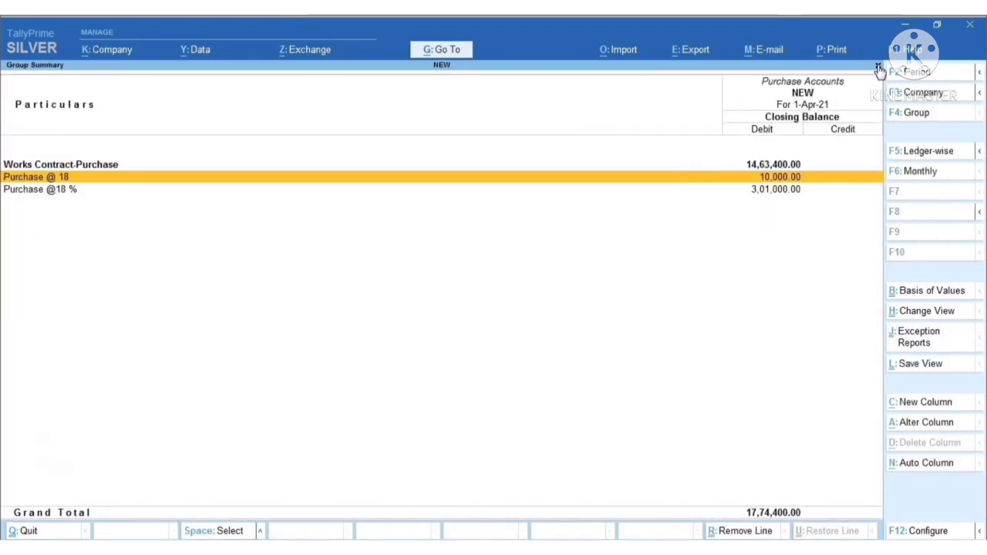
{"action": "left_click", "coordinate": [879, 68]}
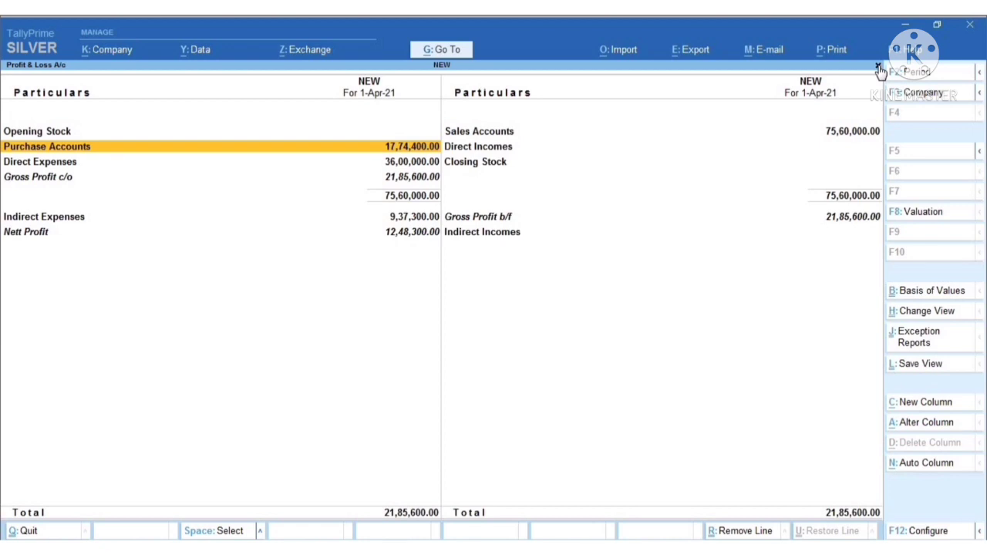
{"action": "left_click", "coordinate": [879, 68]}
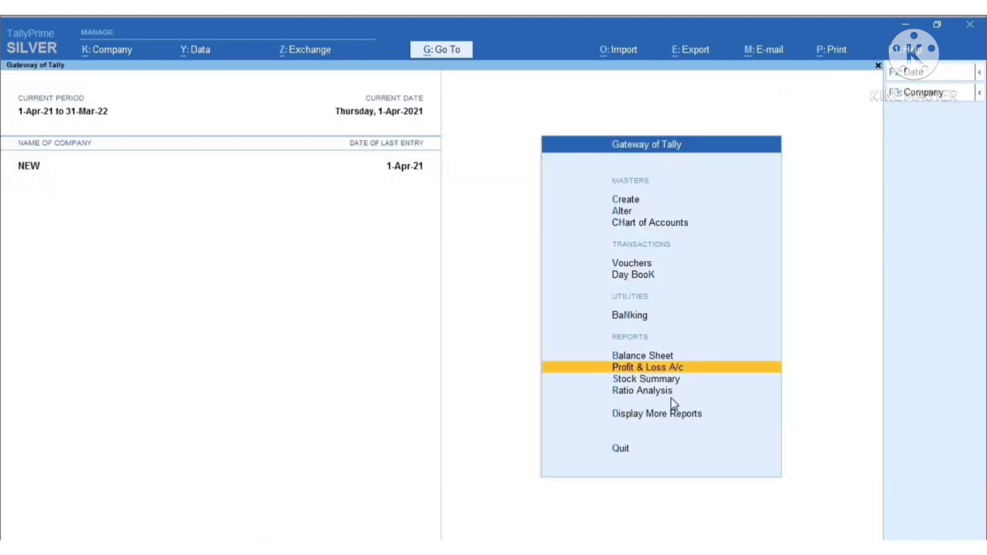
{"action": "left_click", "coordinate": [659, 381]}
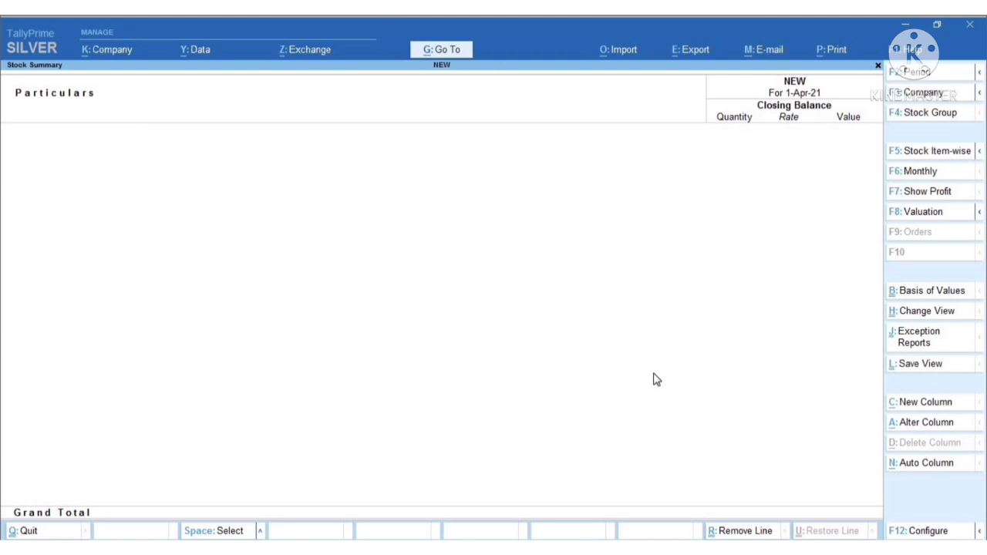
{"action": "left_click", "coordinate": [879, 67]}
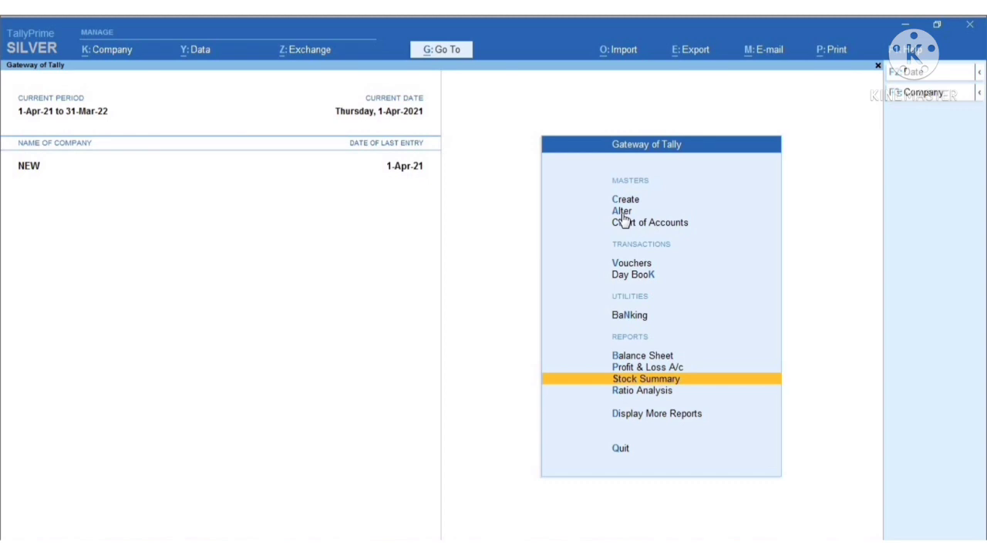
- Open purchase voucher no. 2 from the Day Book for alteration
{"action": "left_click", "coordinate": [633, 276]}
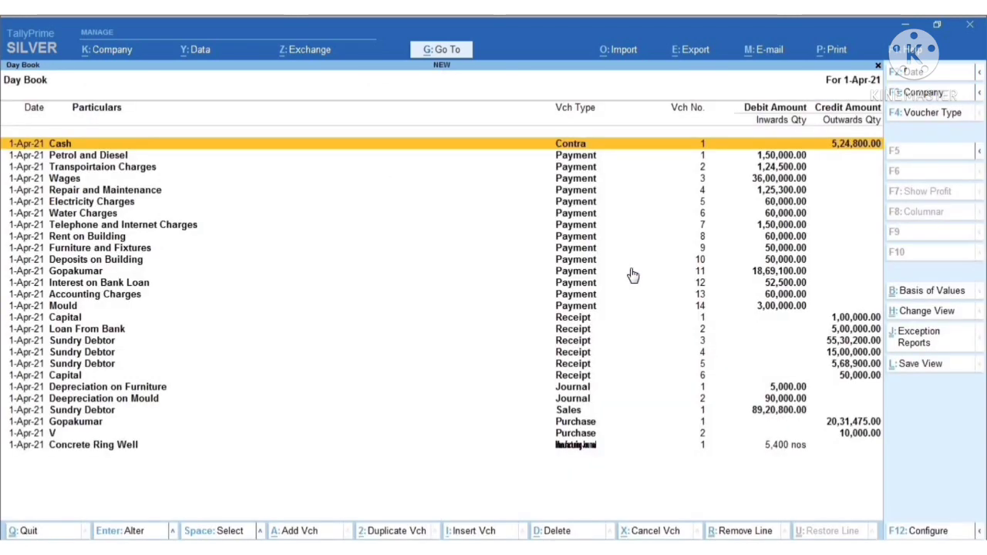
{"action": "key", "text": "Down"}
{"action": "key", "text": "Down"}
{"action": "key", "text": "Down"}
{"action": "key", "text": "Down"}
{"action": "key", "text": "Down"}
{"action": "key", "text": "Down"}
{"action": "key", "text": "Down"}
{"action": "key", "text": "Down"}
{"action": "key", "text": "Down"}
{"action": "key", "text": "Down"}
{"action": "key", "text": "Down"}
{"action": "key", "text": "Down"}
{"action": "key", "text": "Down"}
{"action": "key", "text": "Down"}
{"action": "key", "text": "Down"}
{"action": "key", "text": "Down"}
{"action": "key", "text": "Down"}
{"action": "key", "text": "Down"}
{"action": "key", "text": "Down"}
{"action": "key", "text": "Down"}
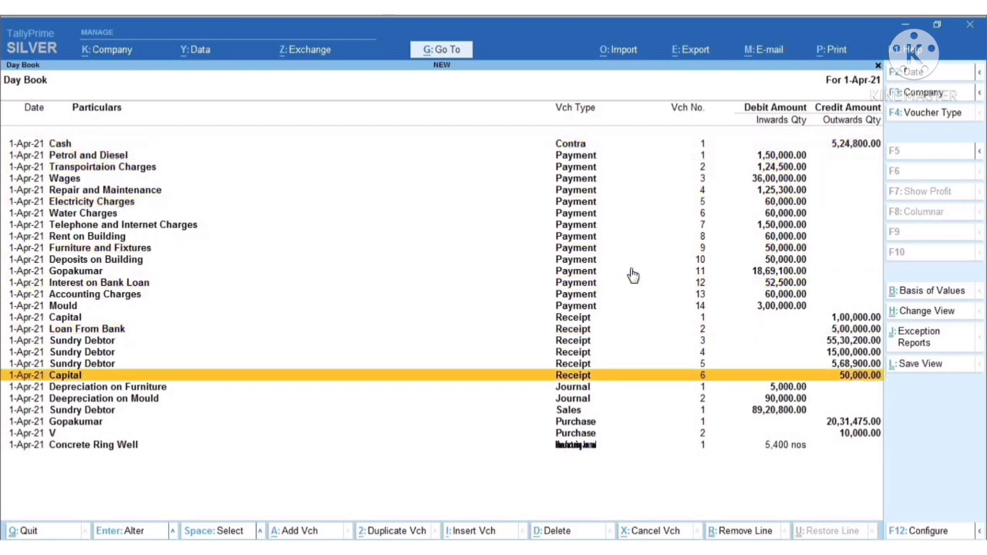
{"action": "key", "text": "Down"}
{"action": "key", "text": "Down"}
{"action": "key", "text": "Return"}
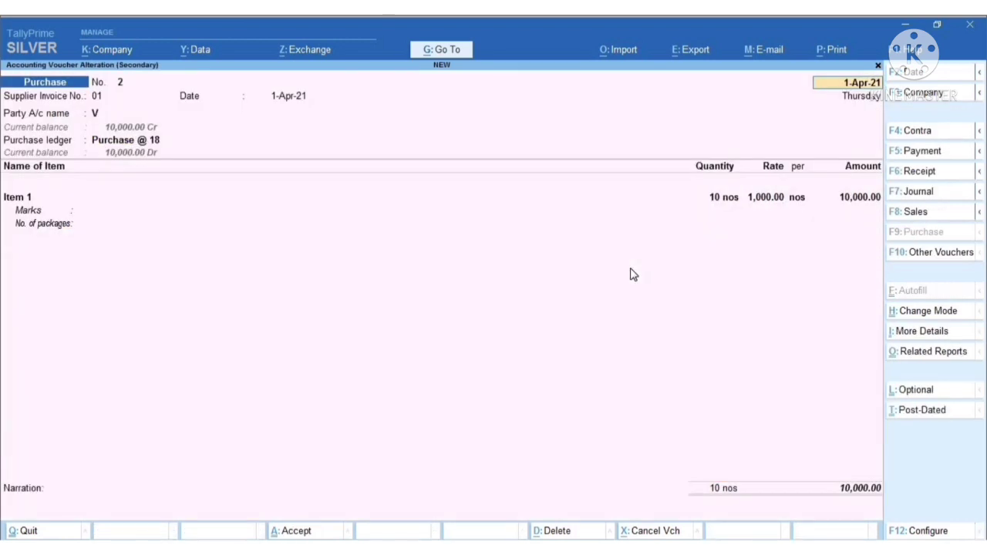
- Open the Item 1 stock item master from the voucher's item line and set Provide Behaviour options to Yes
{"action": "left_click", "coordinate": [28, 199]}
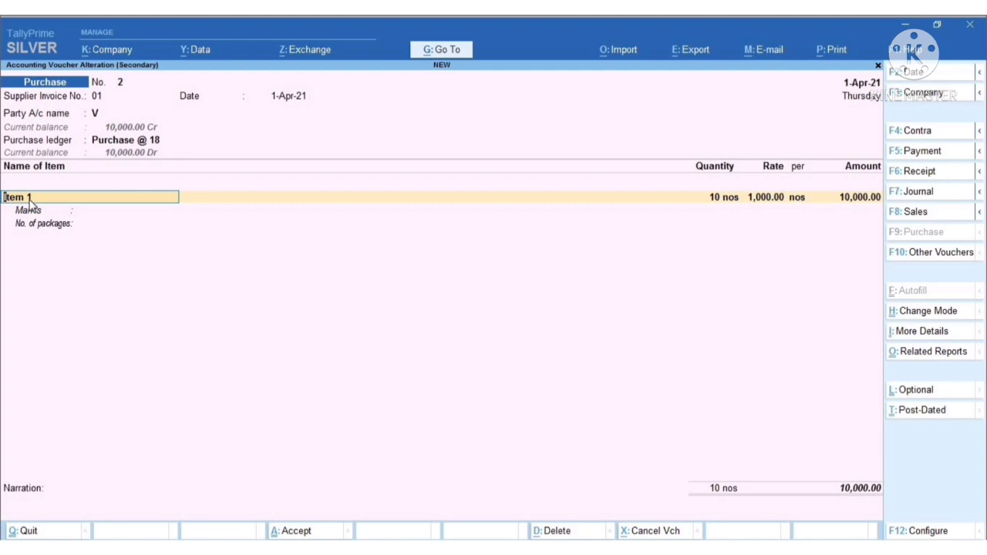
{"action": "key", "text": "ctrl"}
{"action": "key", "text": "ctrl+Return"}
{"action": "key", "text": "Return"}
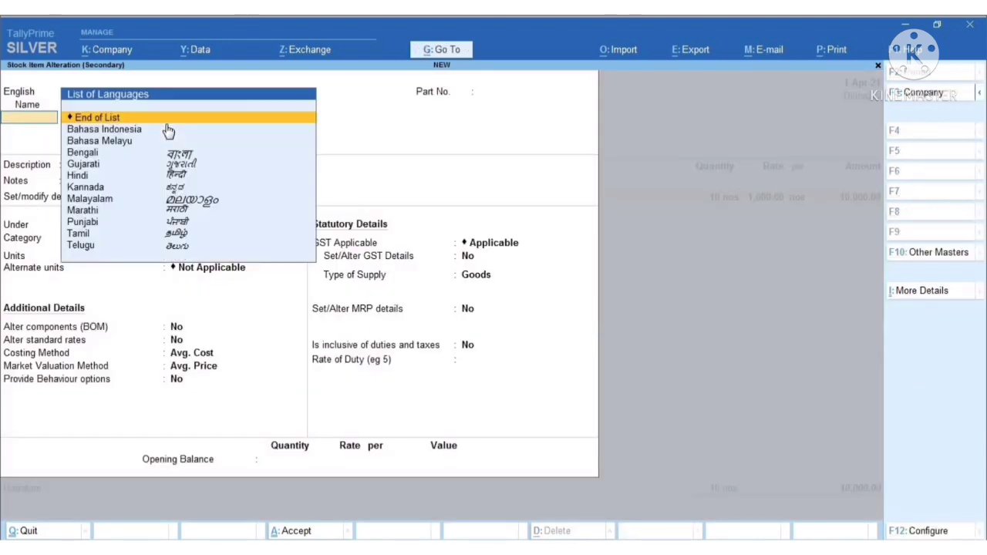
{"action": "key", "text": "Return"}
{"action": "key", "text": "Return"}
{"action": "key", "text": "Return"}
{"action": "key", "text": "Return"}
{"action": "key", "text": "Return"}
{"action": "key", "text": "Return"}
{"action": "key", "text": "Return"}
{"action": "key", "text": "Return"}
{"action": "key", "text": "Return"}
{"action": "key", "text": "Return"}
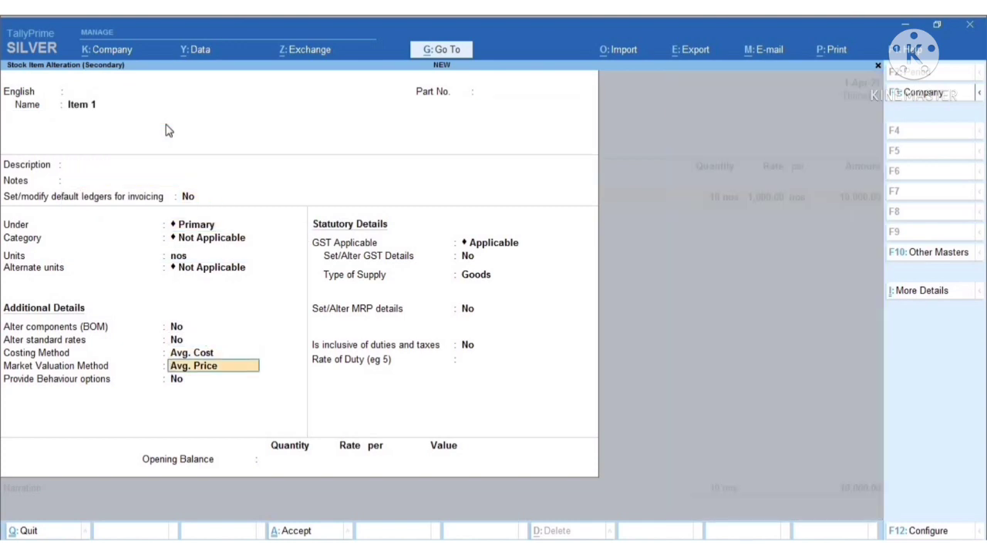
{"action": "type", "text": "y"}
{"action": "key", "text": "Return"}
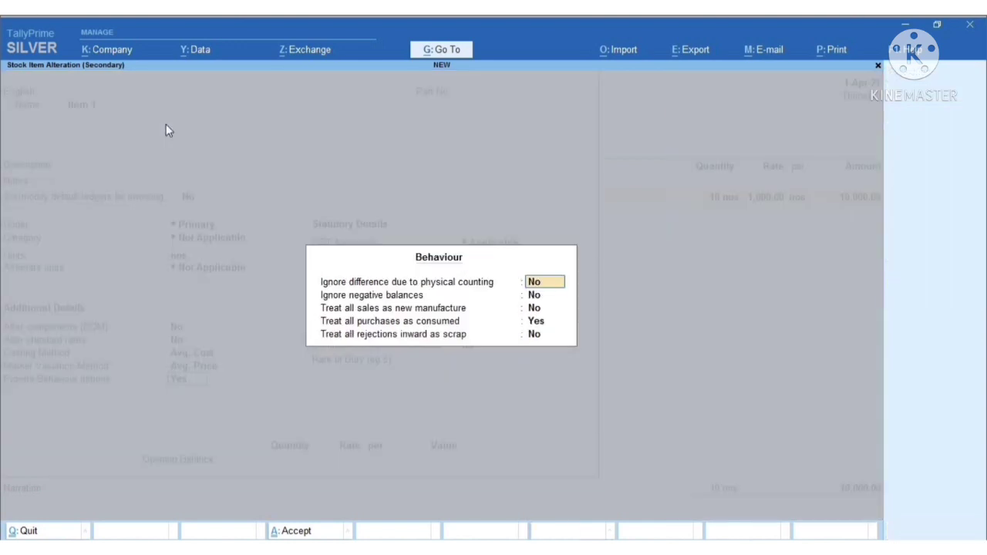
- Set Treat all purchases as consumed to No for Item 1, and save both the stock item and the purchase voucher
{"action": "key", "text": "Return"}
{"action": "key", "text": "Return"}
{"action": "key", "text": "Return"}
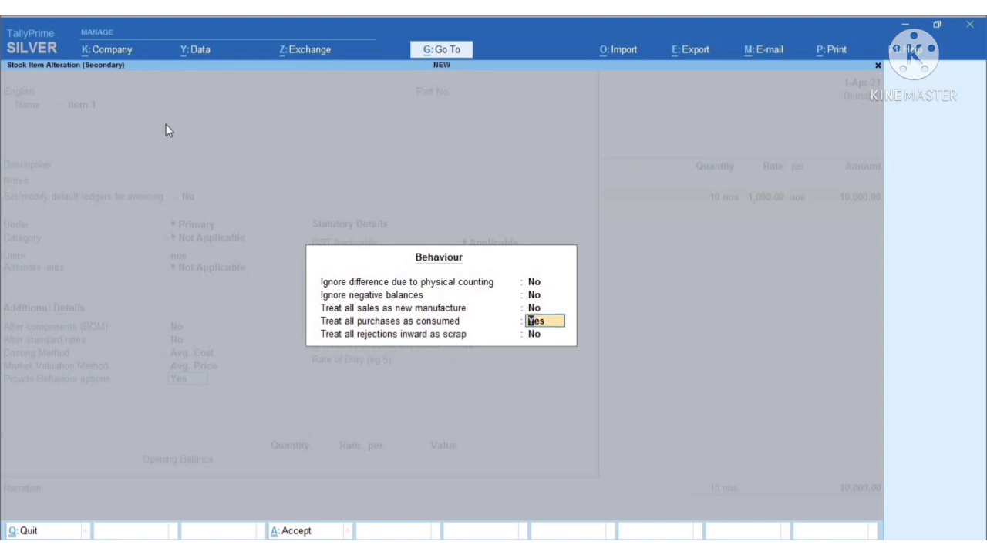
{"action": "type", "text": "n"}
{"action": "key", "text": "Return"}
{"action": "key", "text": "Return"}
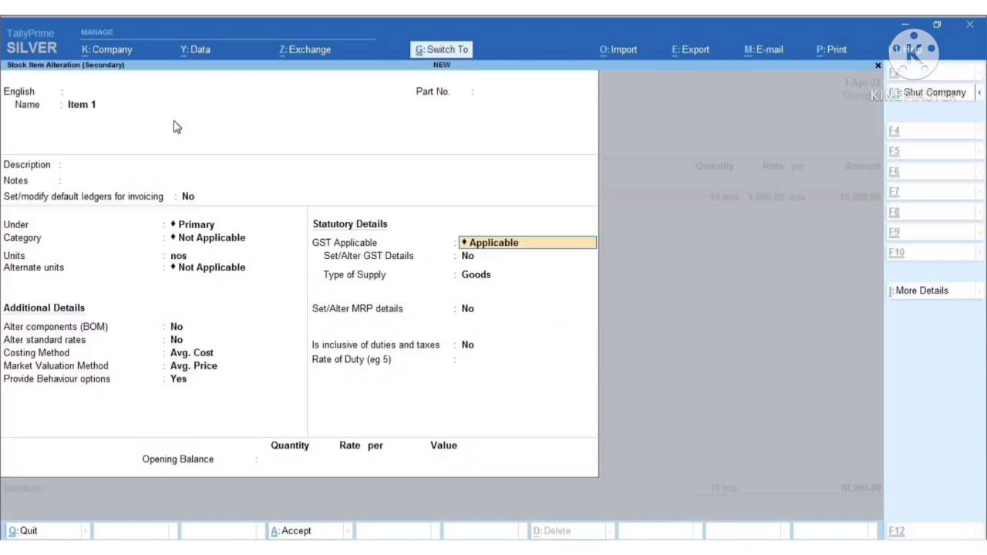
{"action": "key", "text": "ctrl+a"}
{"action": "key", "text": "Return"}
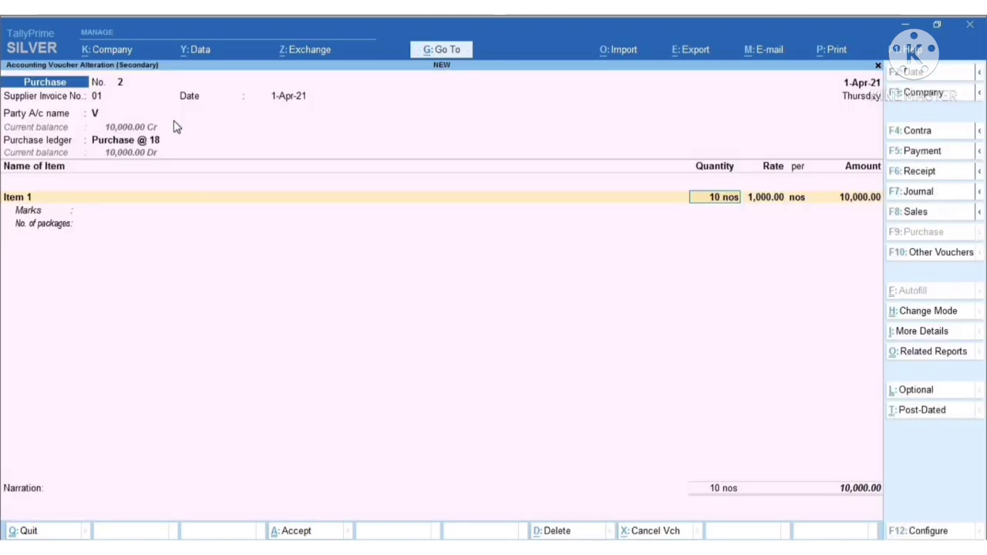
{"action": "key", "text": "ctrl+a"}
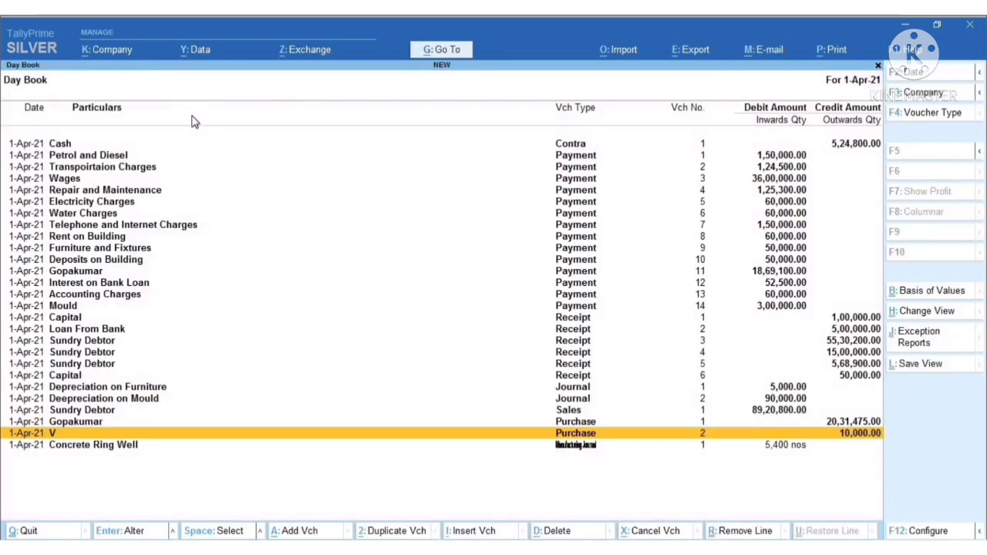
- Leave the Day Book and check Item 1's closing balance in the Stock Summary again
{"action": "left_click", "coordinate": [878, 65]}
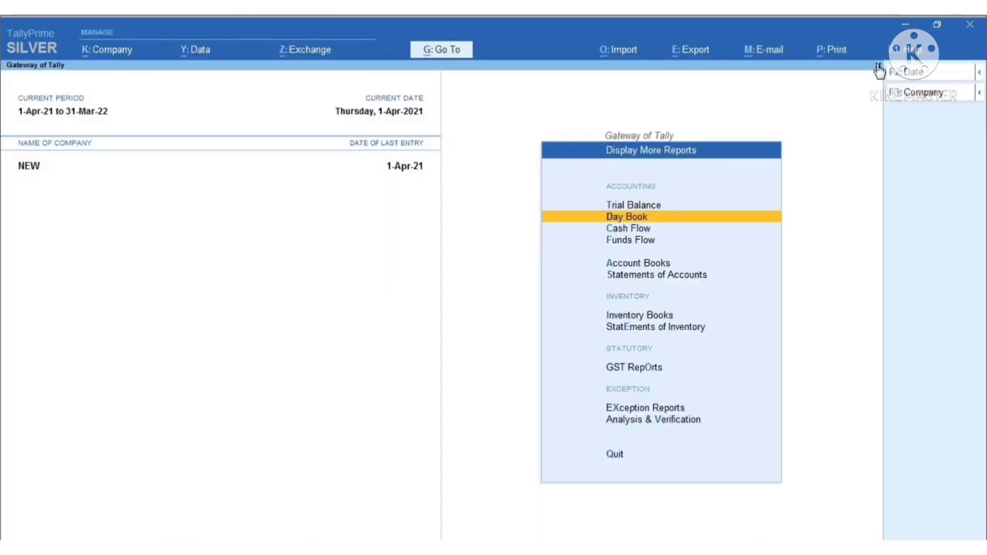
{"action": "key", "text": "Escape"}
{"action": "left_click", "coordinate": [660, 378]}
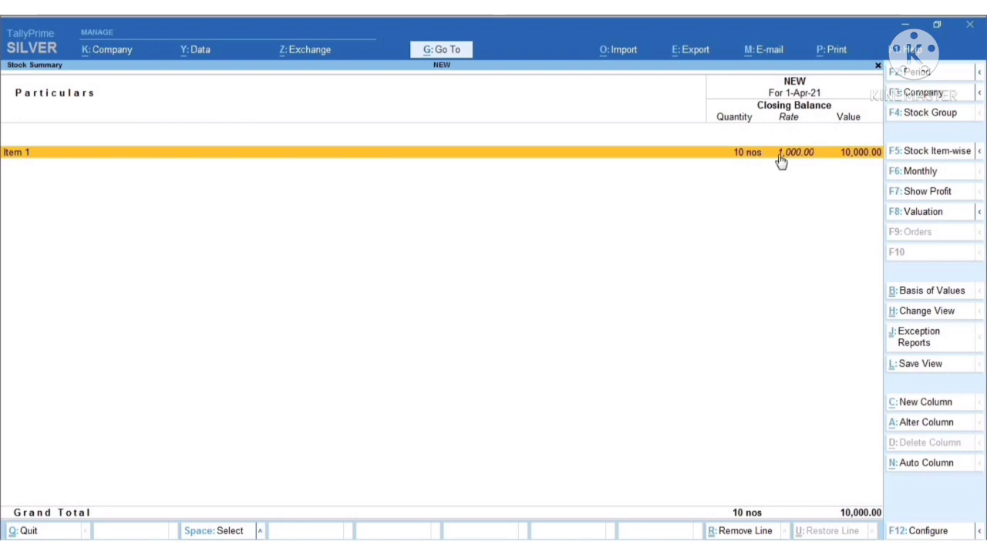
{"action": "left_click", "coordinate": [877, 67]}
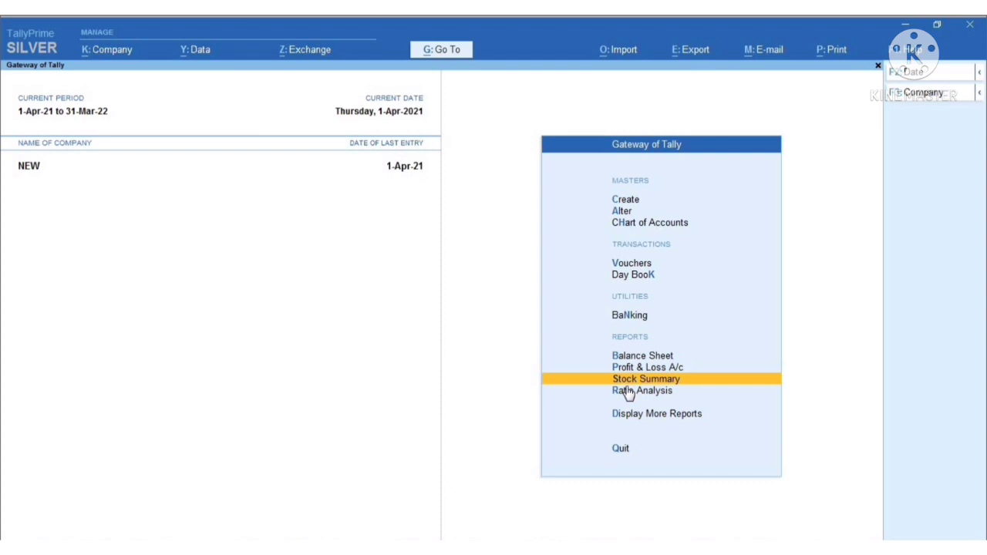
- Start voucher entry and change the voucher type to Stock Journal
{"action": "left_click", "coordinate": [640, 264]}
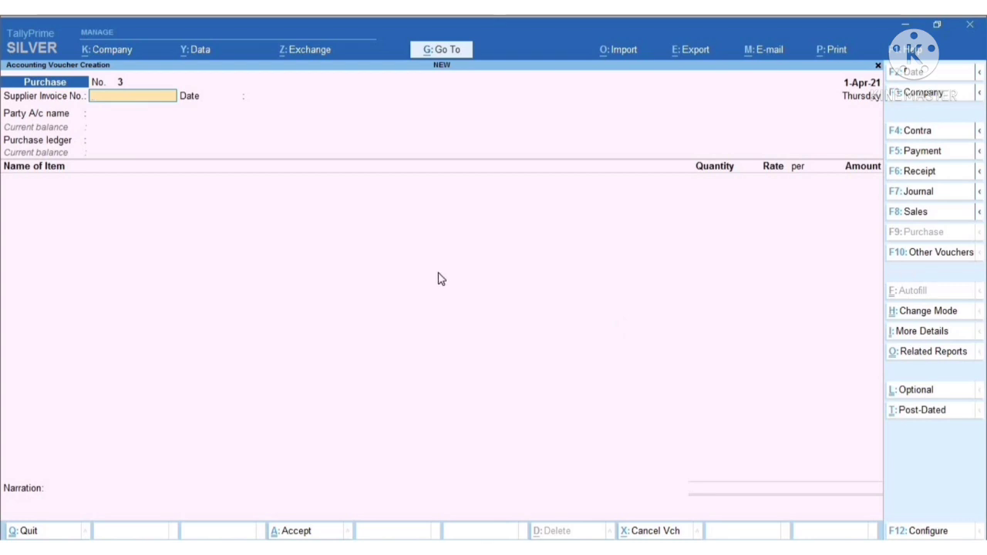
{"action": "left_click", "coordinate": [911, 259]}
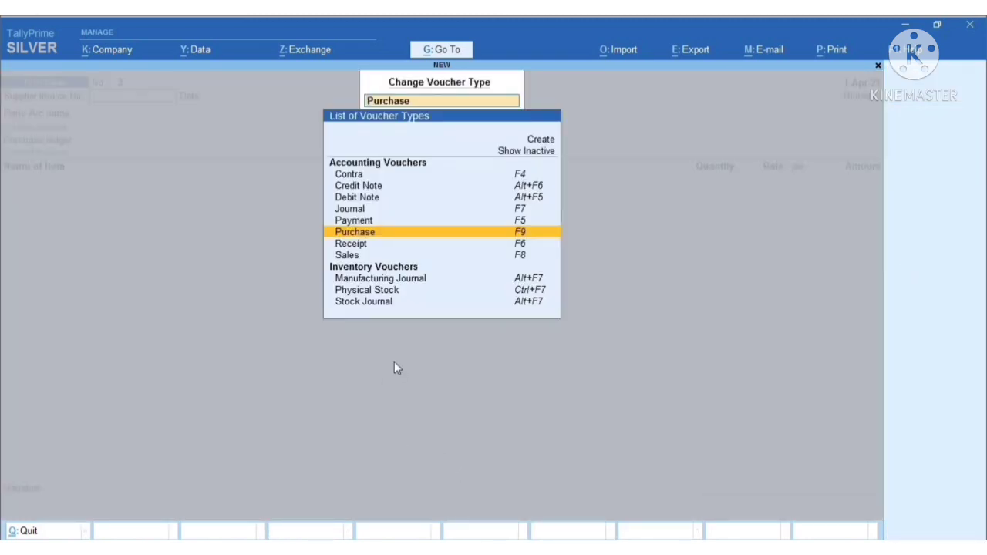
{"action": "left_click", "coordinate": [384, 309]}
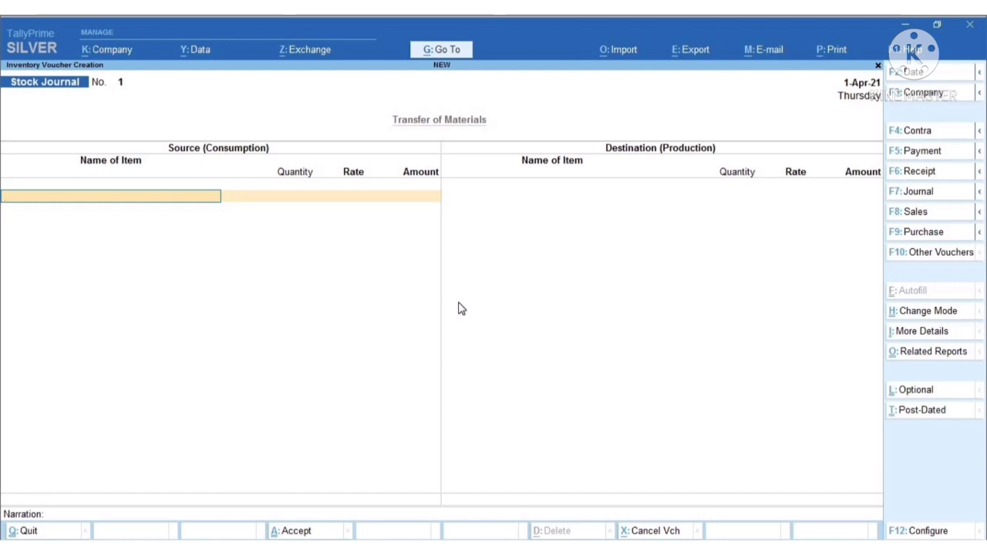
- Add Item 1 to the stock journal's Source (Consumption) side with a quantity of 2 nos and no description
{"action": "left_click", "coordinate": [65, 175]}
{"action": "key", "text": "Down"}
{"action": "key", "text": "Down"}
{"action": "key", "text": "Down"}
{"action": "key", "text": "Down"}
{"action": "key", "text": "Down"}
{"action": "key", "text": "Down"}
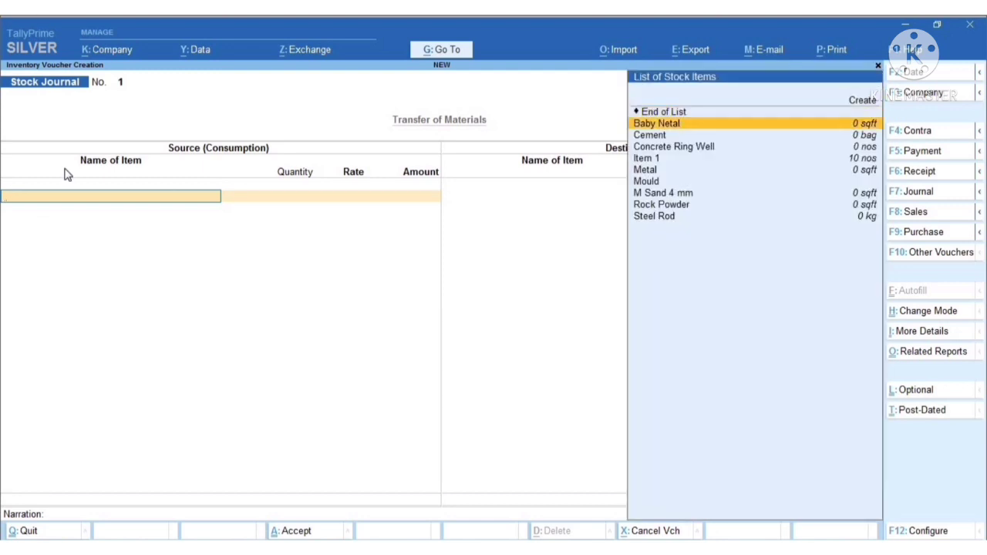
{"action": "key", "text": "Up"}
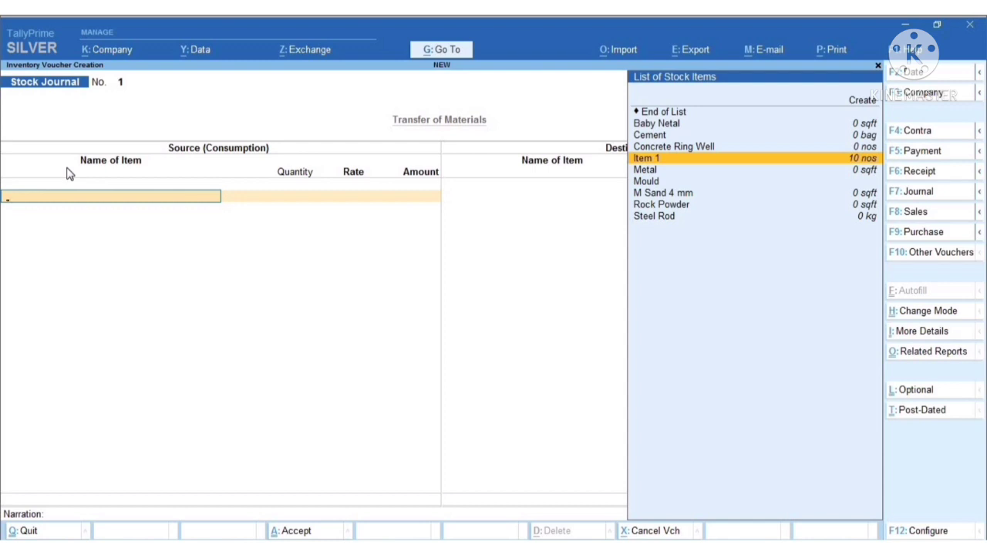
{"action": "key", "text": "Return"}
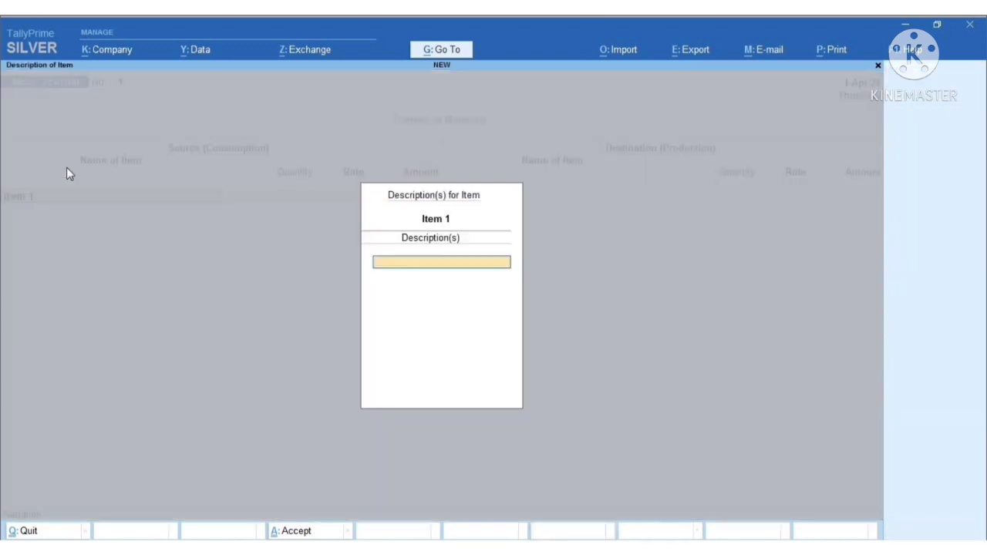
{"action": "key", "text": "Return"}
{"action": "type", "text": "2"}
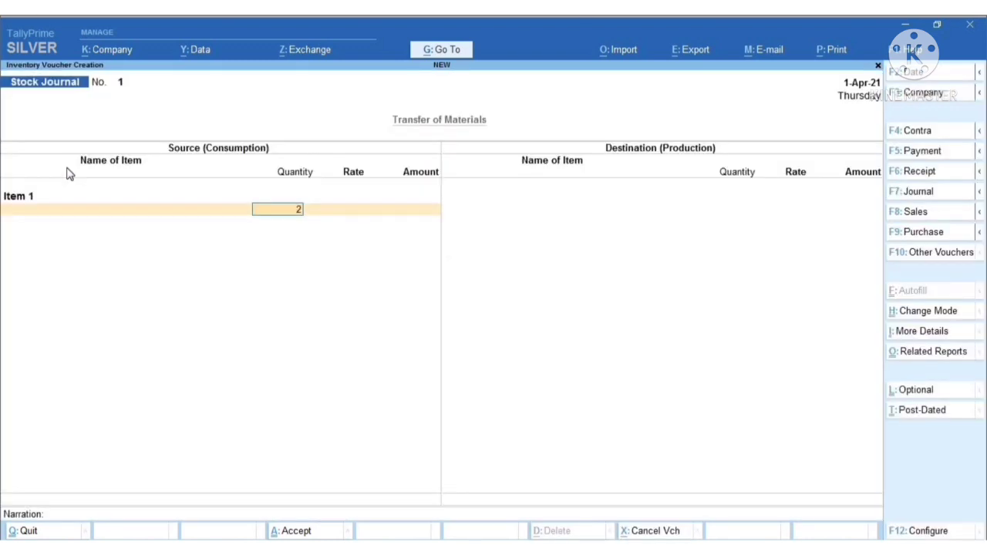
{"action": "key", "text": "Return"}
- Go back to the Item 1 source line and examine its description entry and the voucher configuration options
{"action": "key", "text": "BackSpace"}
{"action": "key", "text": "BackSpace"}
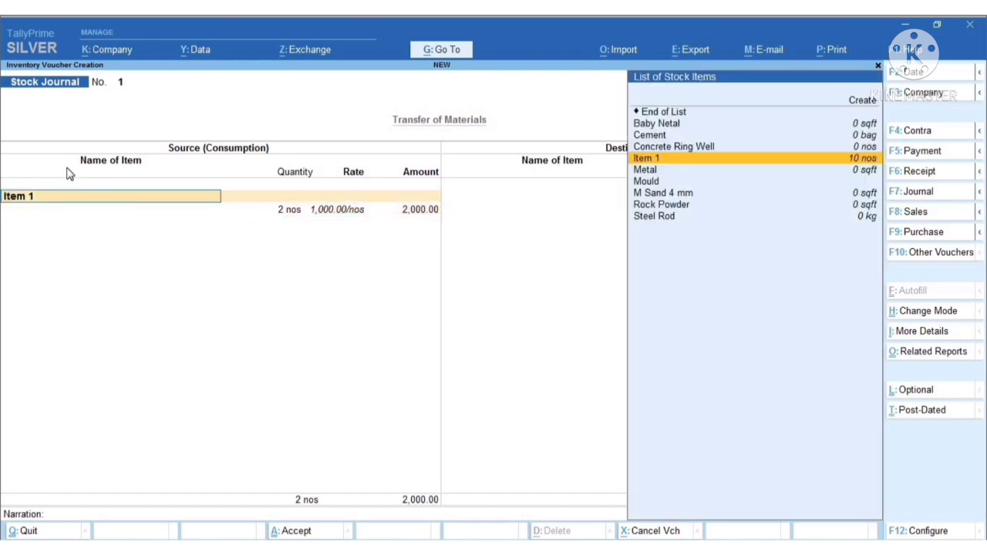
{"action": "key", "text": "Return"}
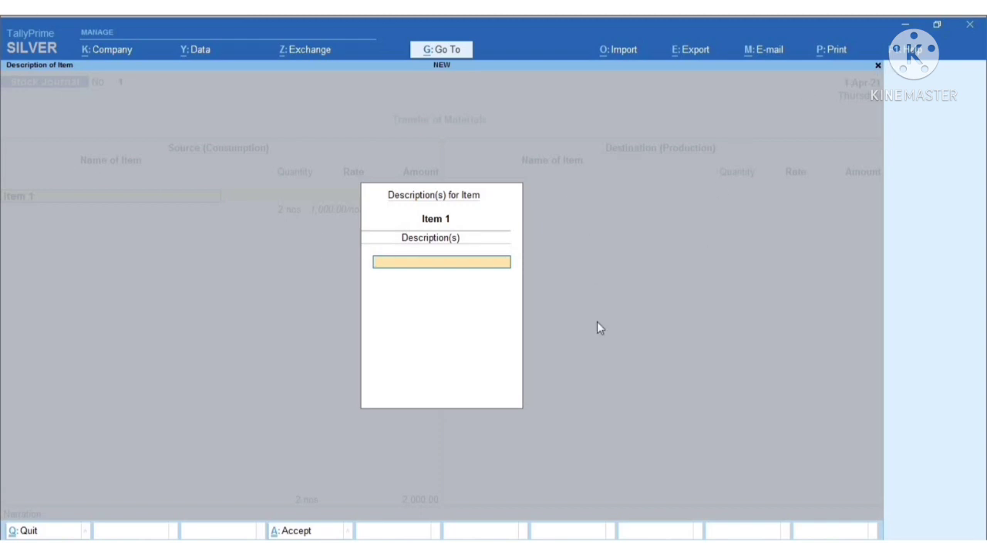
{"action": "left_click", "coordinate": [878, 66]}
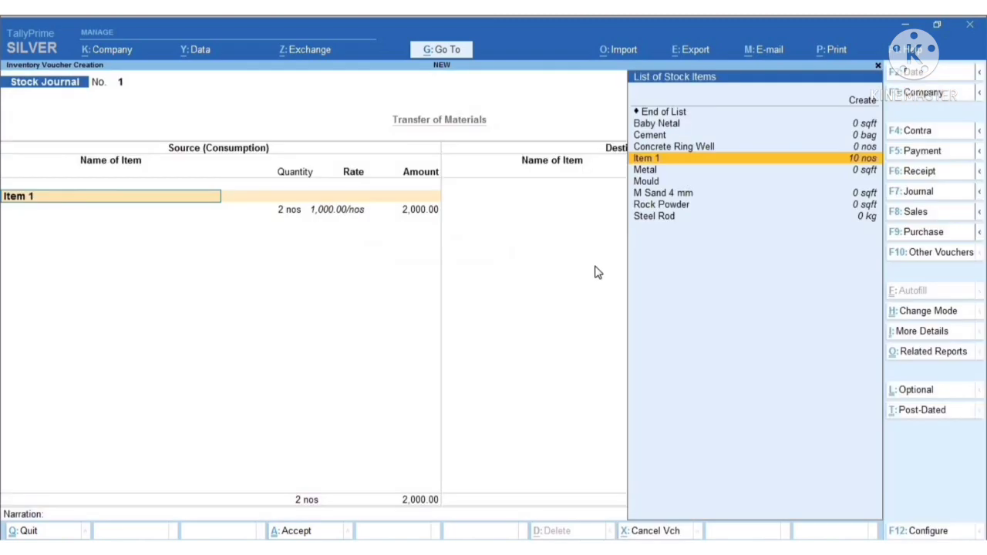
{"action": "left_click", "coordinate": [916, 531]}
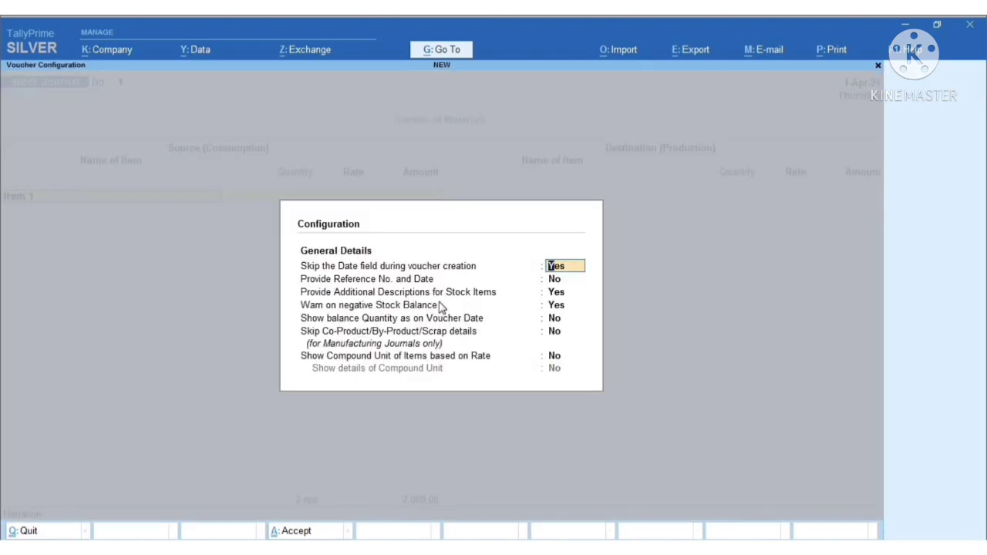
{"action": "left_click", "coordinate": [878, 66]}
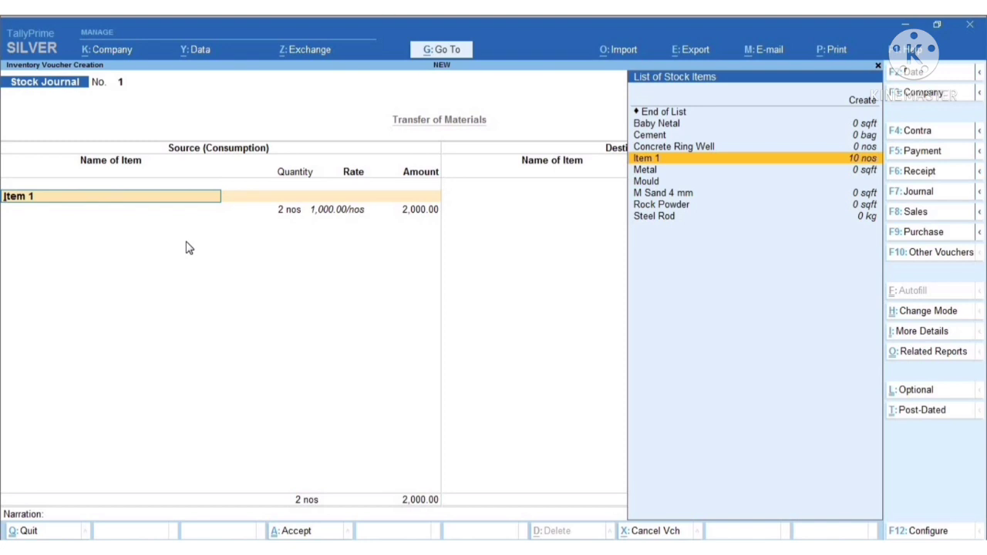
- Accept the Item 1 consumption line with its existing quantity and rate, and end the source item list
{"action": "key", "text": "Return"}
{"action": "key", "text": "Return"}
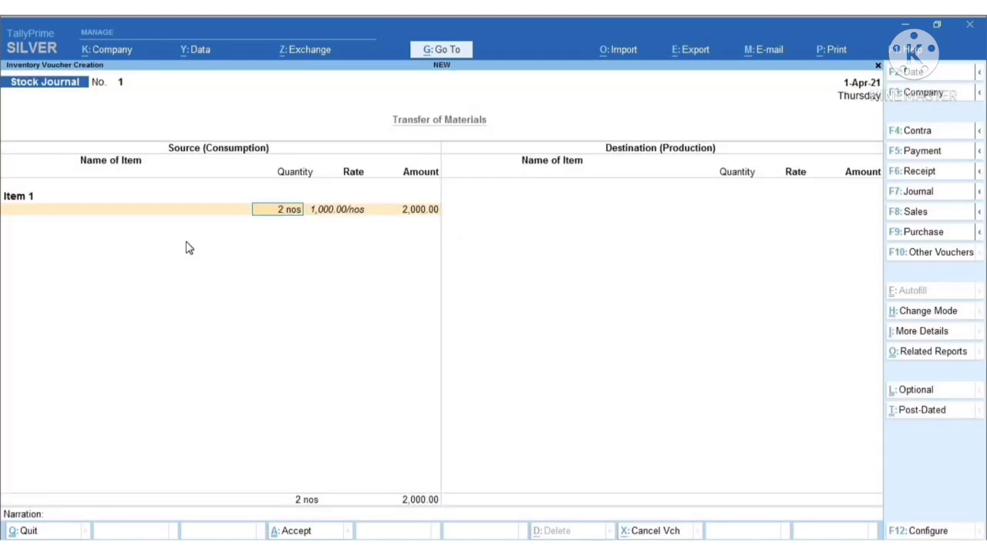
{"action": "key", "text": "Return"}
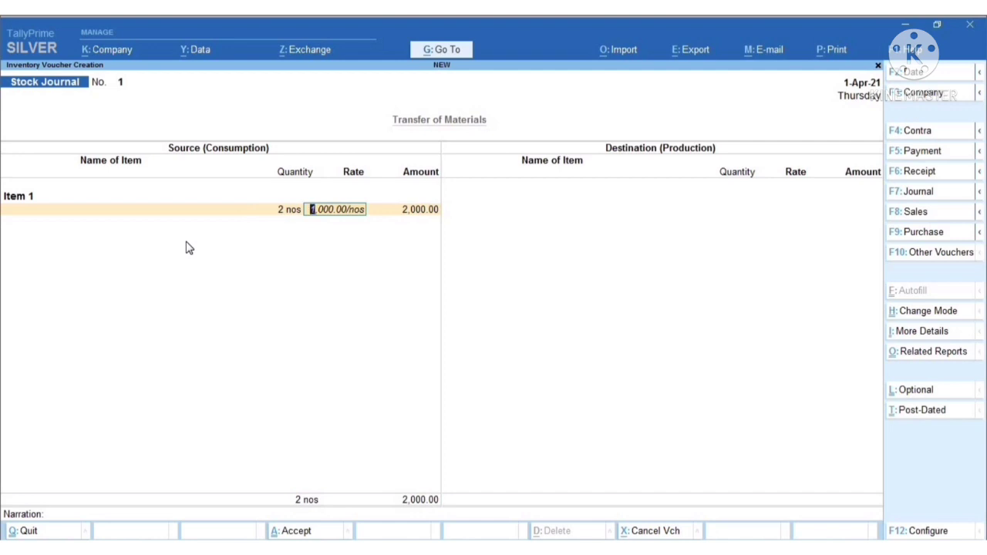
{"action": "key", "text": "Return"}
{"action": "key", "text": "Return"}
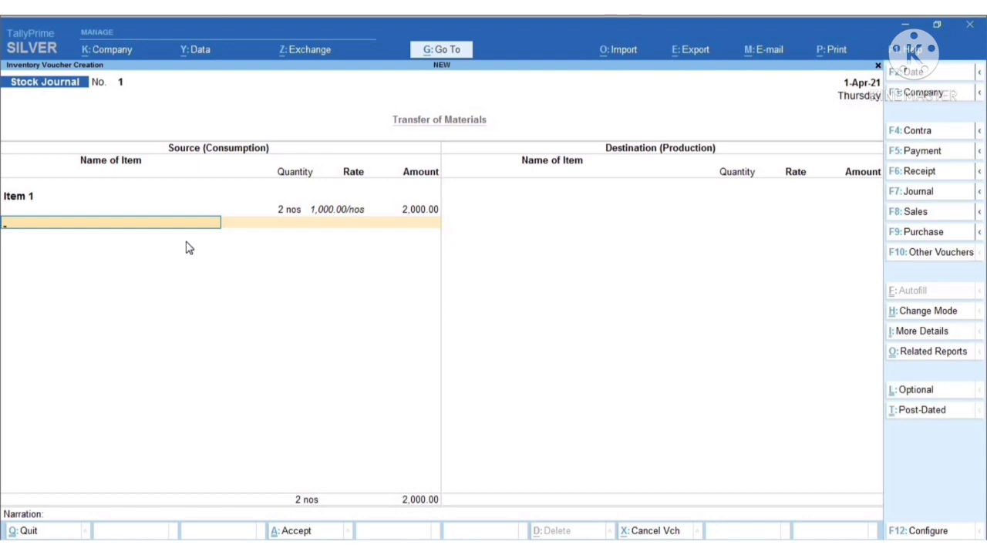
{"action": "key", "text": "Return"}
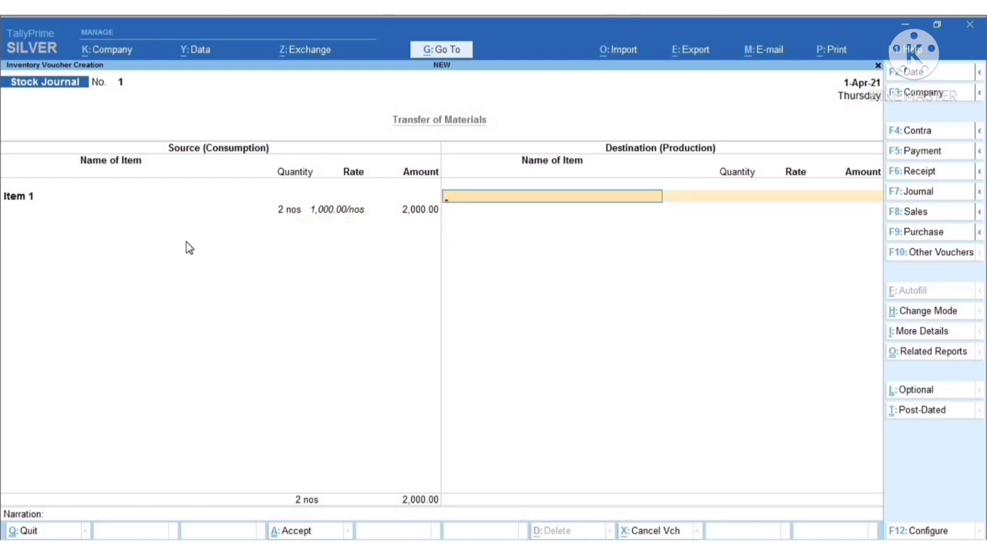
- Leave the destination side empty, enter the narration "used for own consumption", save the stock journal, and leave voucher entry
{"action": "key", "text": "Return"}
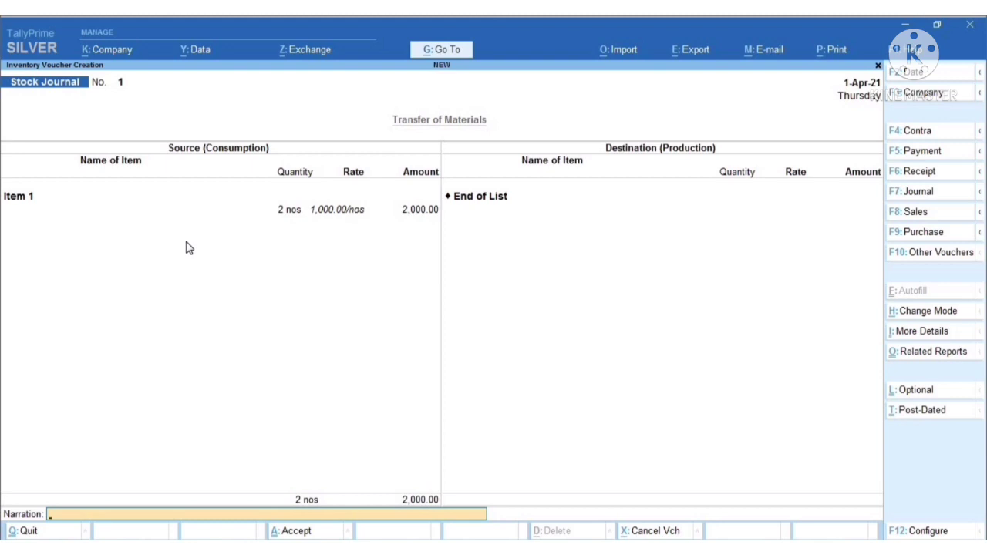
{"action": "type", "text": "used for own"}
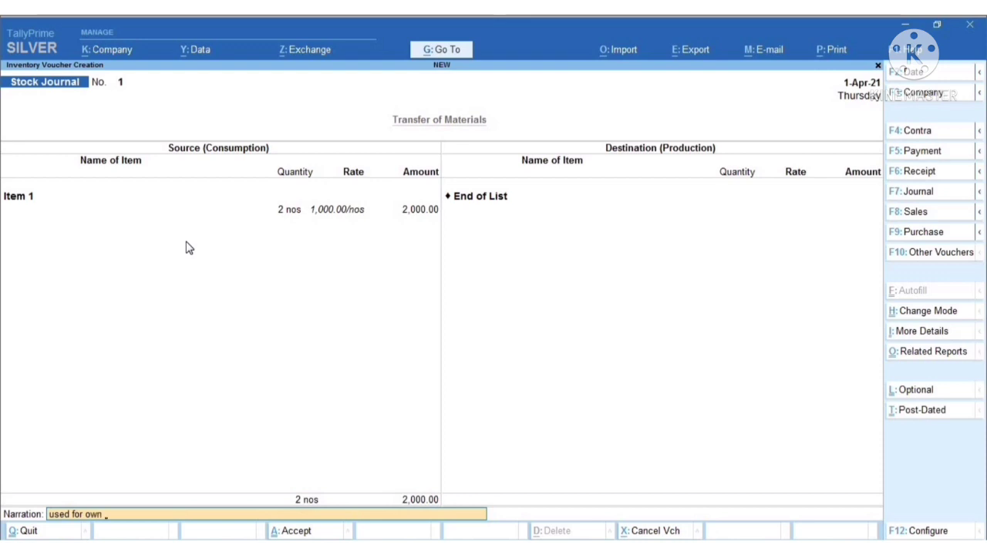
{"action": "type", "text": " consumption"}
{"action": "key", "text": "Return"}
{"action": "key", "text": "Return"}
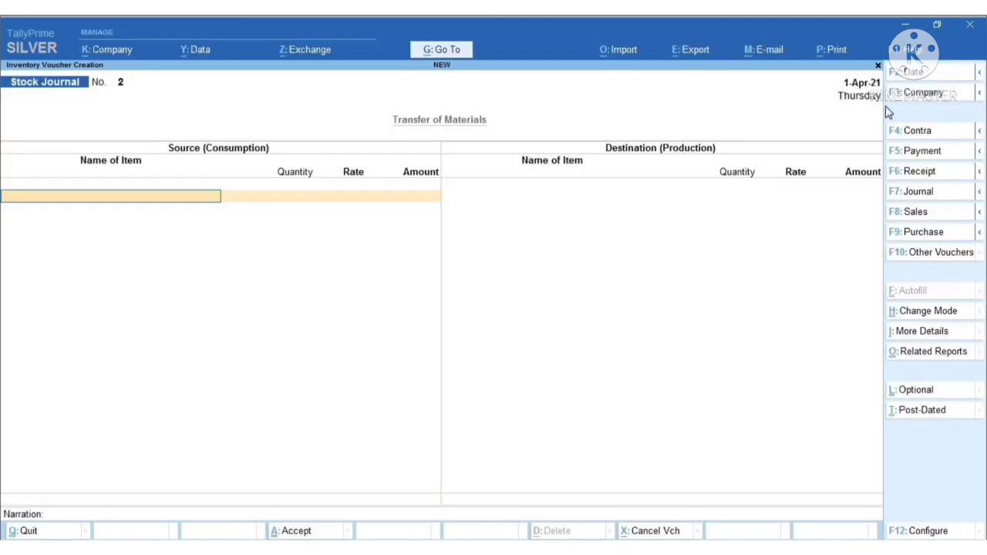
{"action": "left_click", "coordinate": [877, 67]}
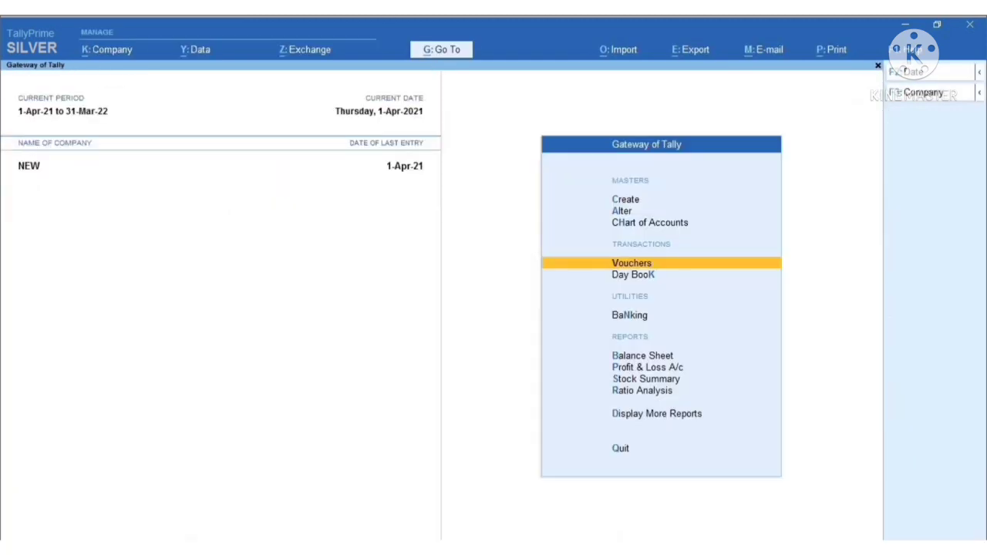
- Check Item 1's closing stock in the Stock Summary and review the Balance Sheet
{"action": "left_click", "coordinate": [631, 381]}
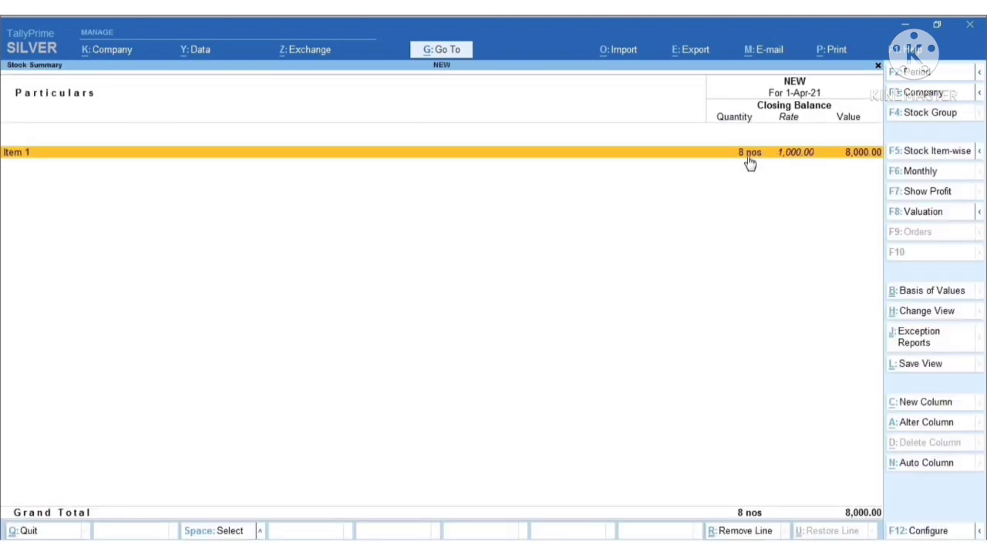
{"action": "left_click", "coordinate": [879, 66]}
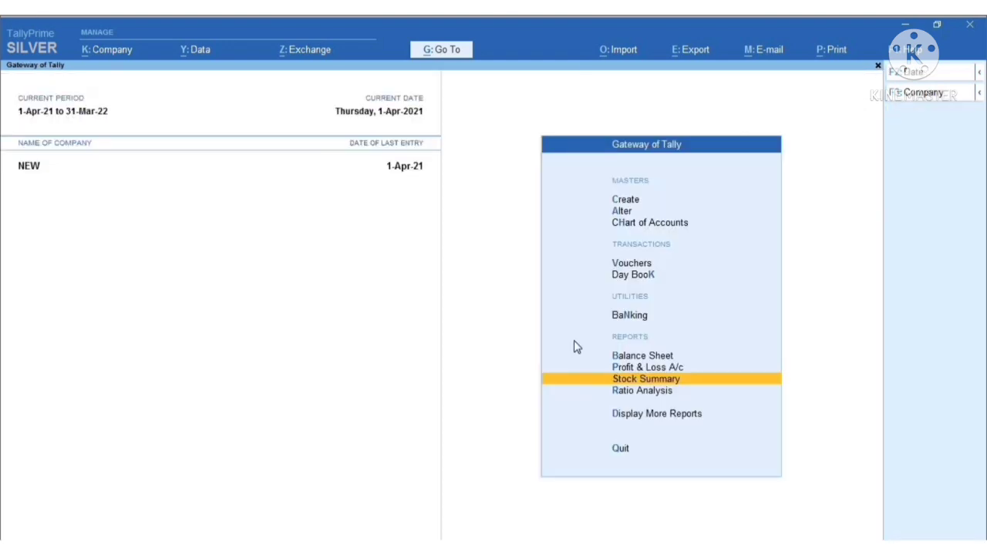
{"action": "key", "text": "b"}
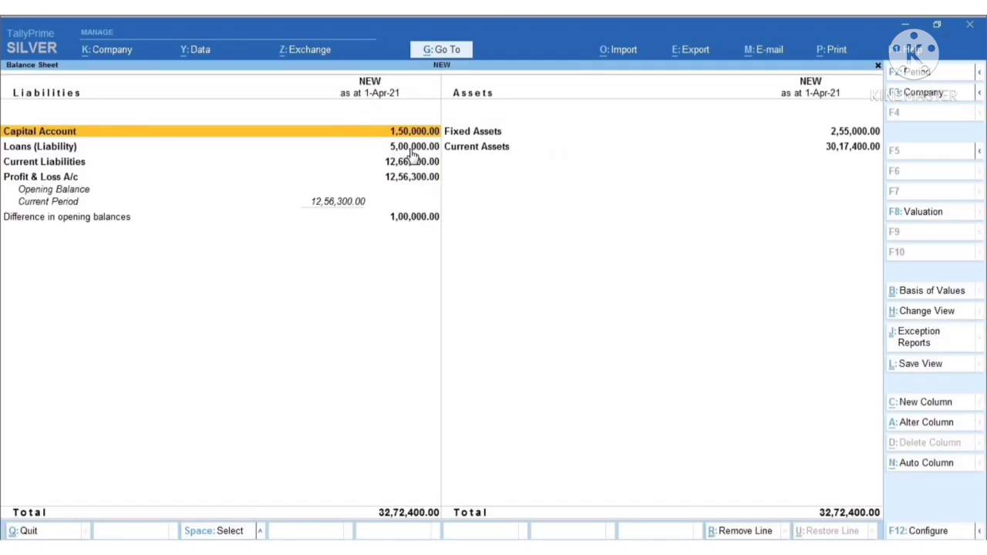
{"action": "left_click", "coordinate": [878, 66]}
- Examine the Profit & Loss A/c, tracing Purchase Accounts through the Purchase @ 18 ledger to its April purchase voucher, and return to the Gateway
{"action": "key", "text": "p"}
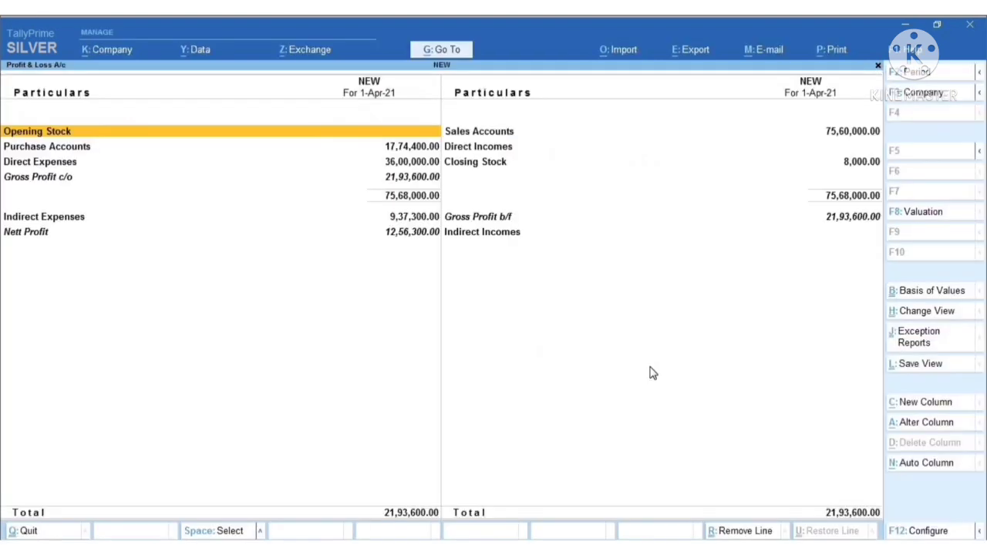
{"action": "left_click", "coordinate": [405, 146]}
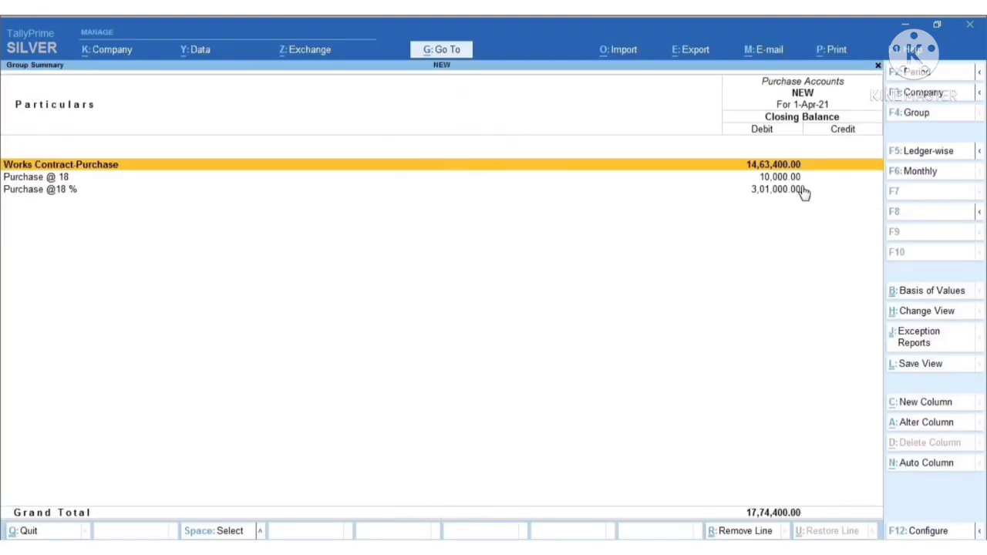
{"action": "left_click", "coordinate": [796, 184]}
{"action": "left_click", "coordinate": [807, 186]}
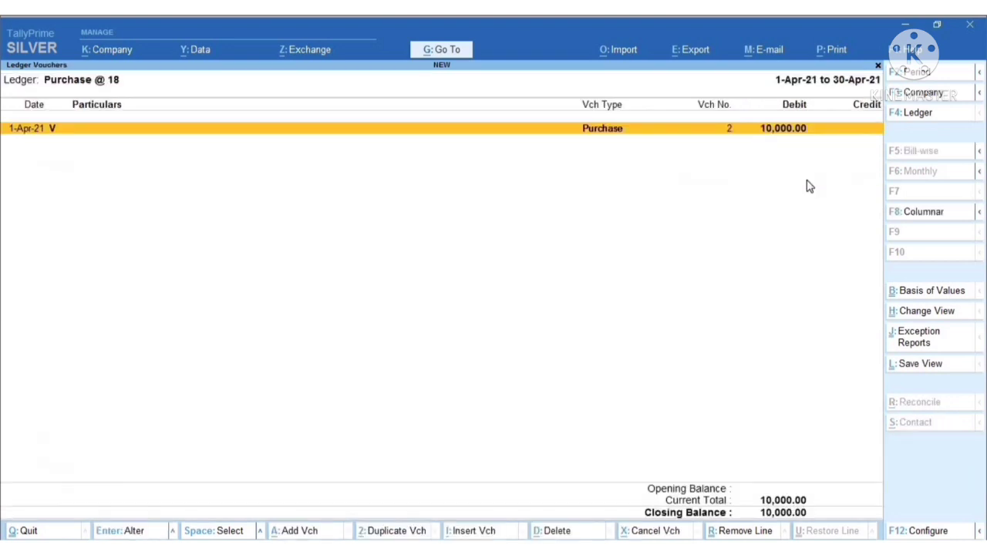
{"action": "left_click", "coordinate": [809, 187]}
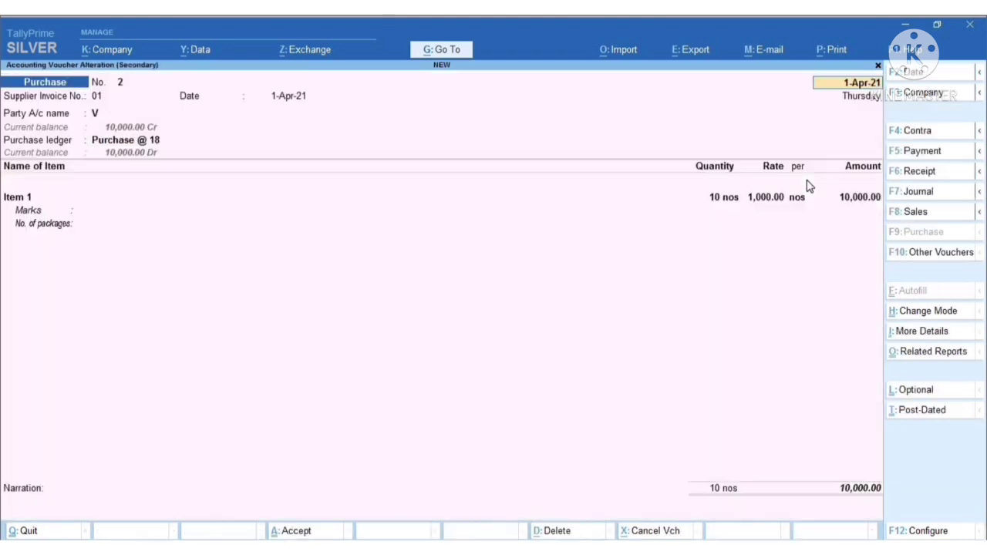
{"action": "left_click", "coordinate": [878, 68]}
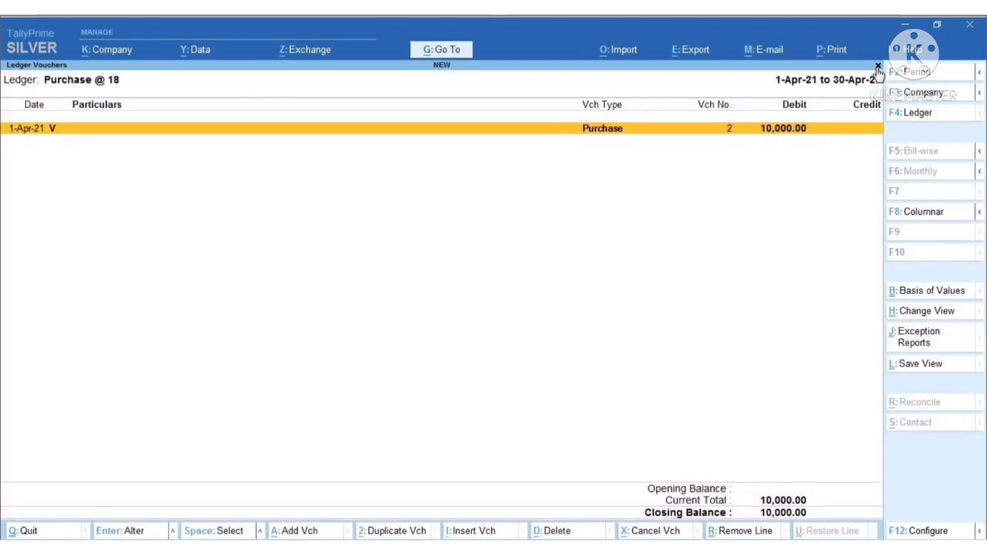
{"action": "left_click", "coordinate": [878, 68]}
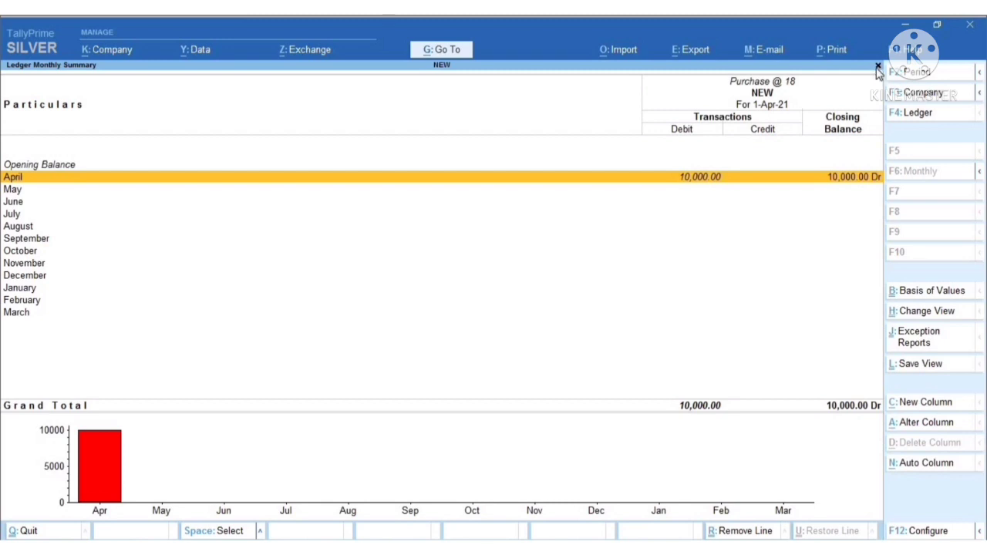
{"action": "left_click", "coordinate": [878, 68]}
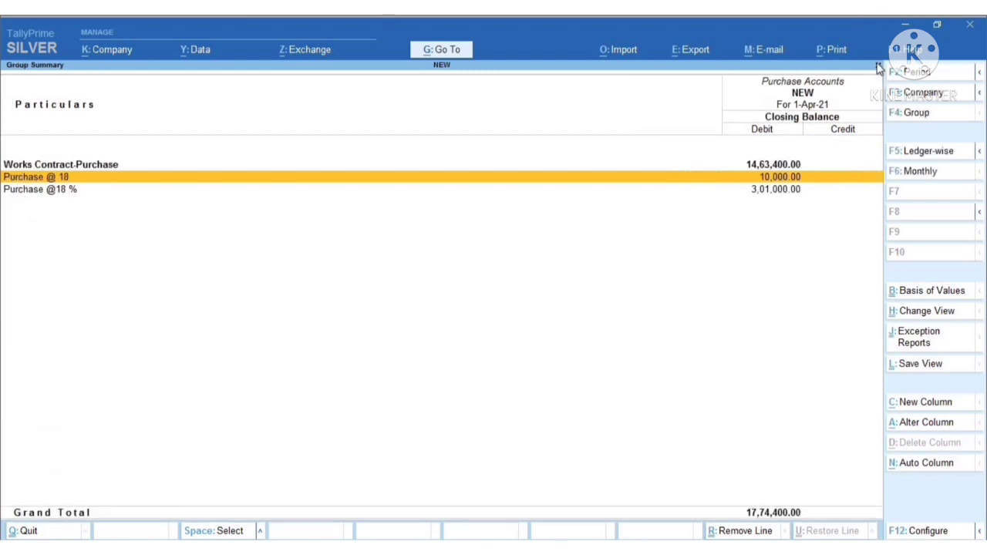
{"action": "left_click", "coordinate": [877, 66]}
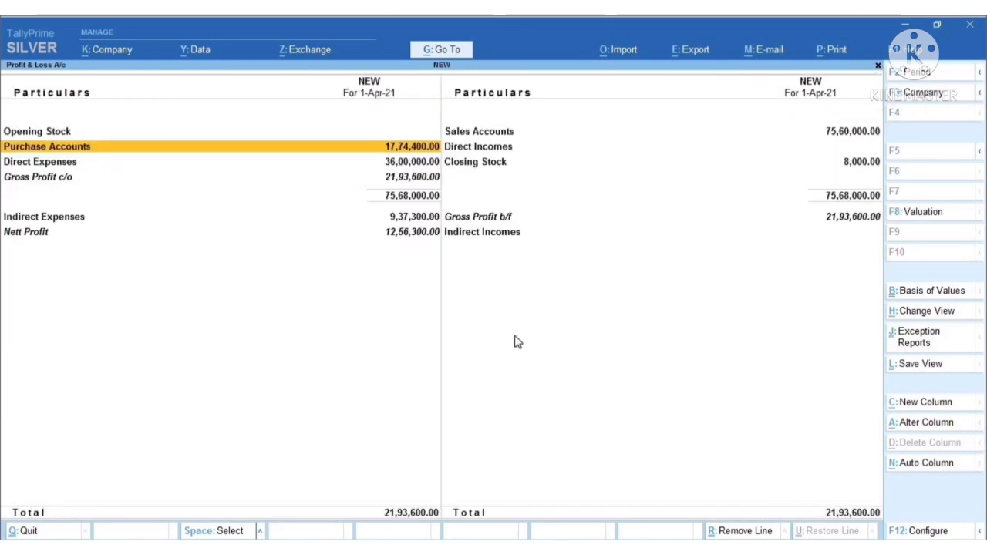
{"action": "left_click", "coordinate": [878, 67]}
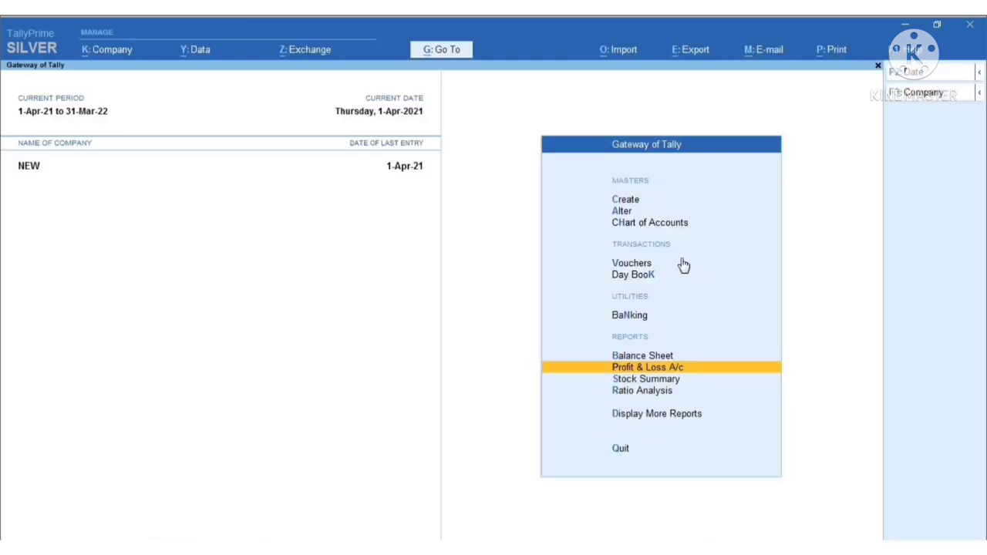